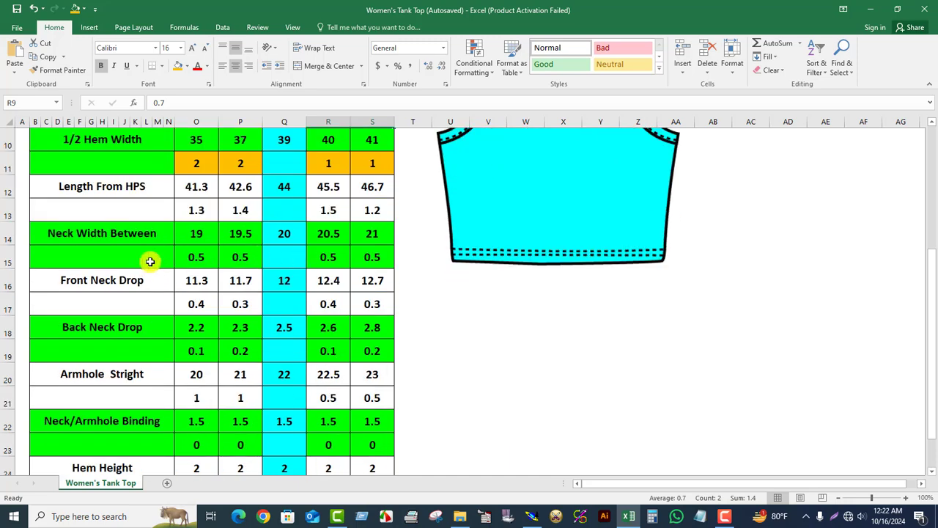
Fill the Neck Width Between grading increments for all four graded sizes (O15:P15 and R15:S15) with orange
click(67, 234)
drag(194, 258, 228, 260)
click(177, 67)
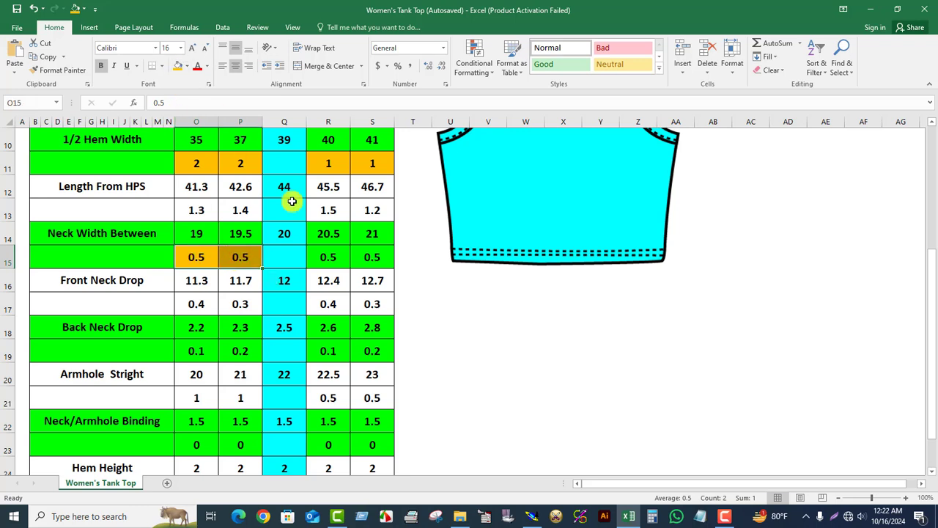
drag(323, 256, 368, 256)
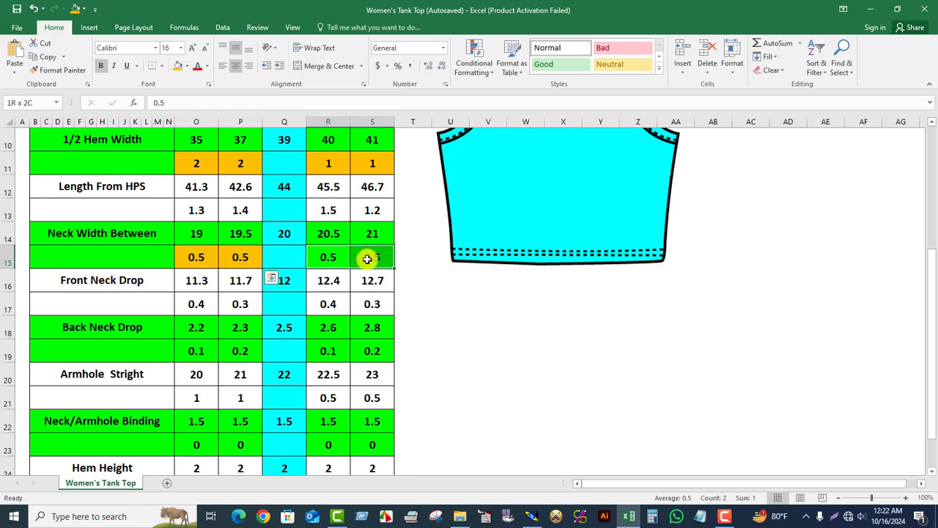
click(176, 67)
Switch to Modaris and grade the front piece's upper neck-shoulder point with a ddy of 0.25 for every size step
click(531, 516)
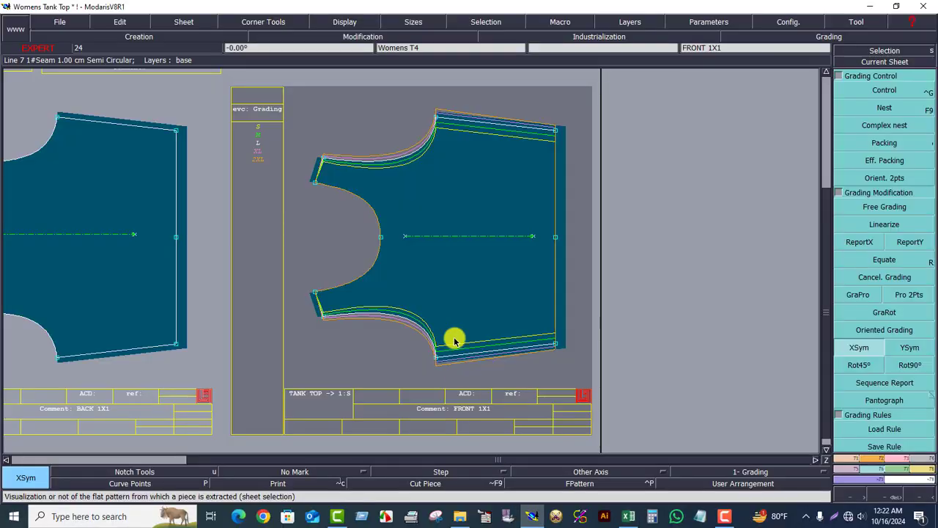
click(901, 90)
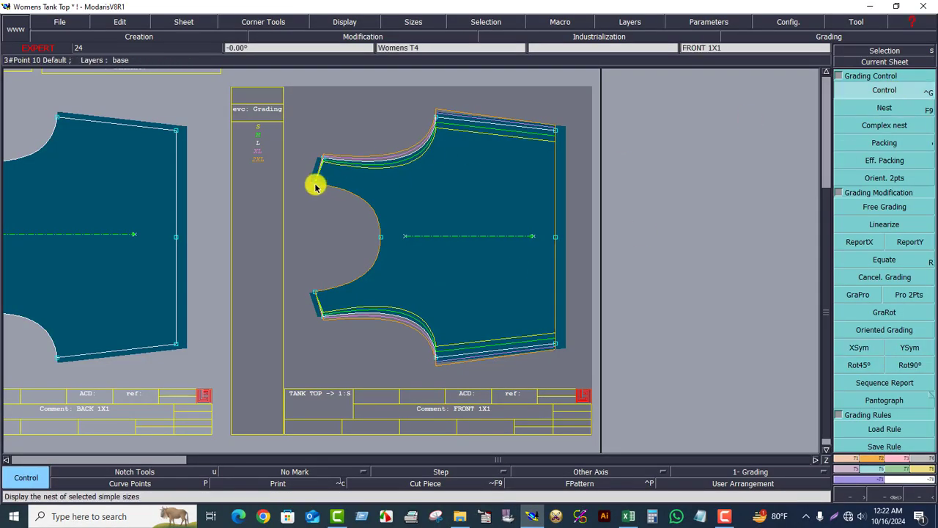
click(315, 185)
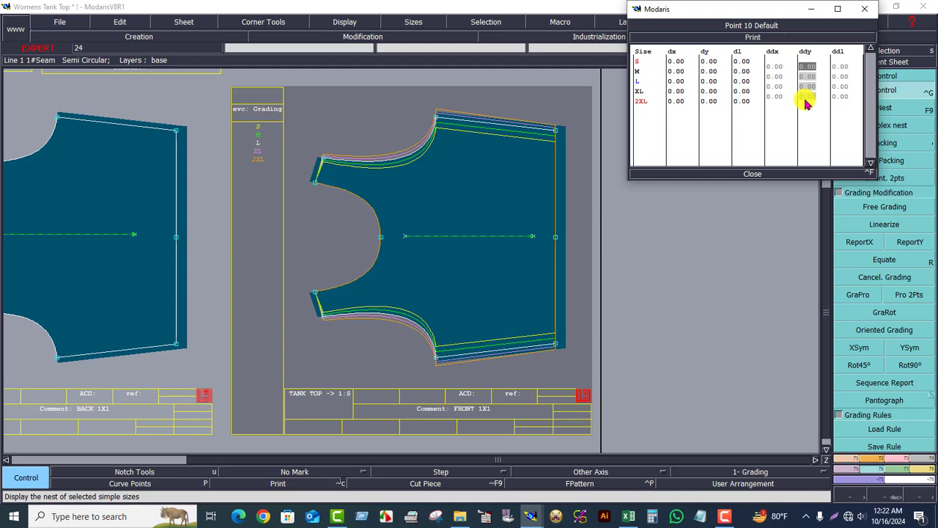
key(Return)
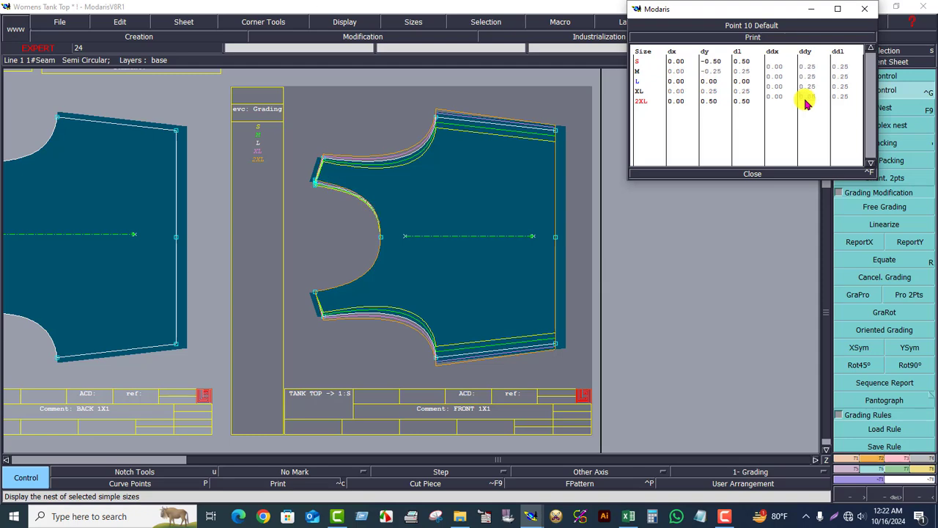
click(758, 173)
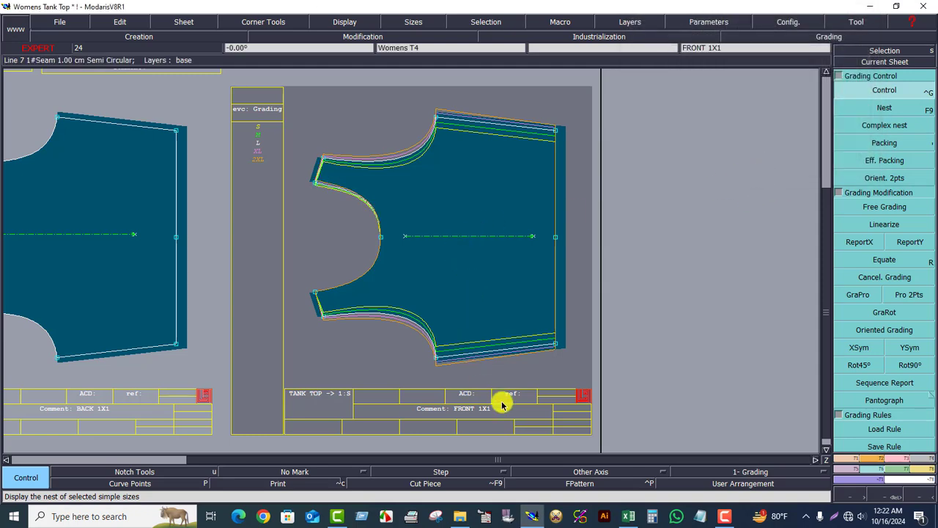
Switch to Excel and fill the Front Neck Drop increments in R17 and S17 with orange
click(628, 516)
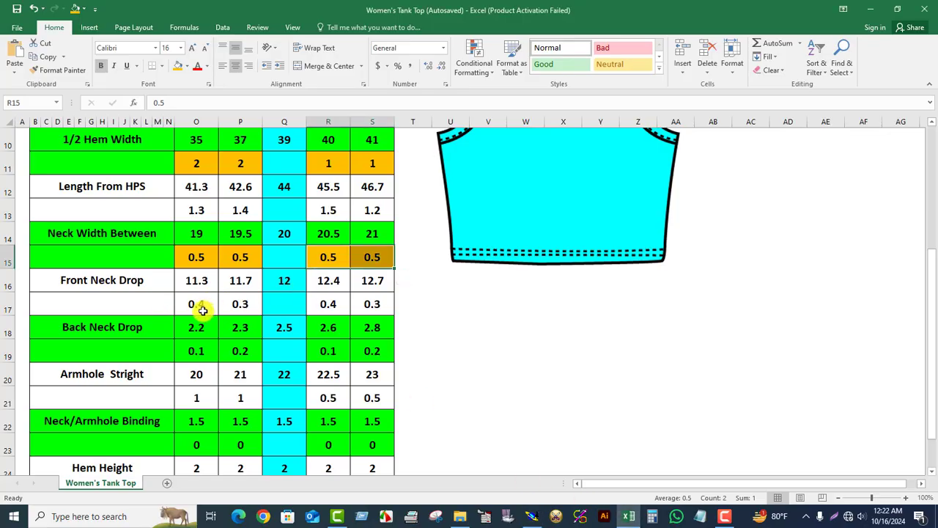
click(371, 303)
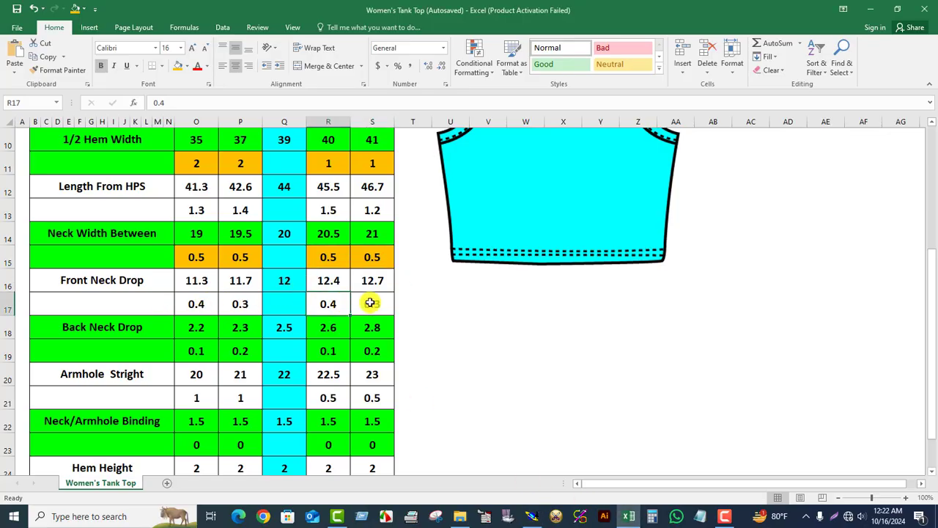
click(334, 308)
click(182, 67)
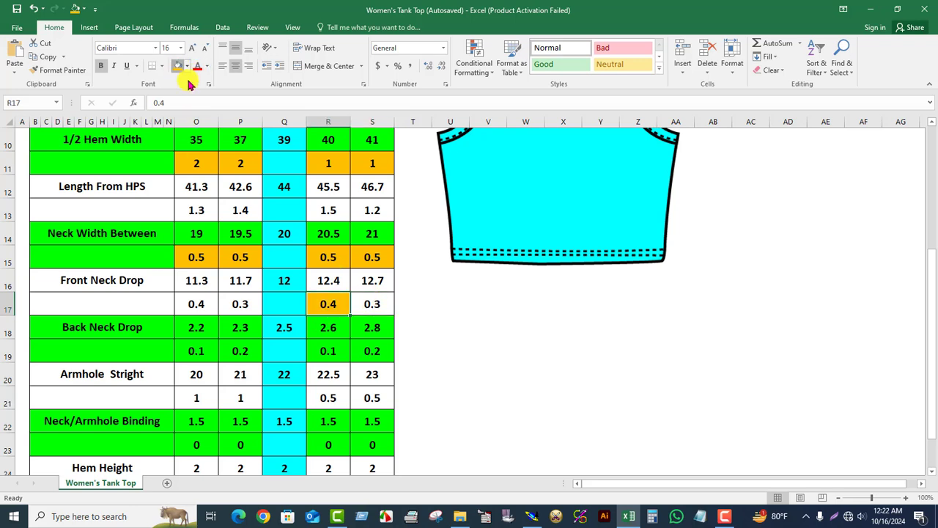
click(372, 304)
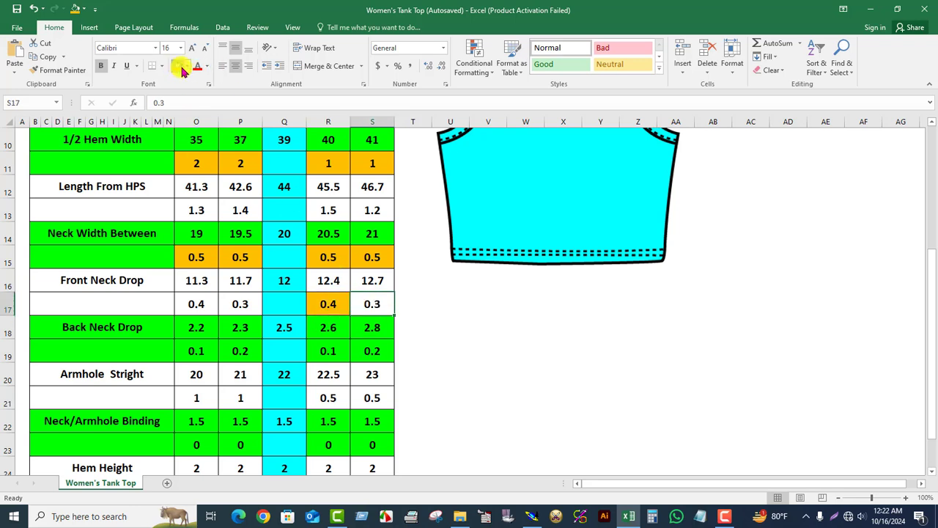
Recheck the R17 and S17 increments, then in Modaris set the front neckline's centre point ddx to 0.40 for XL and 0.30 for 2XL
click(531, 516)
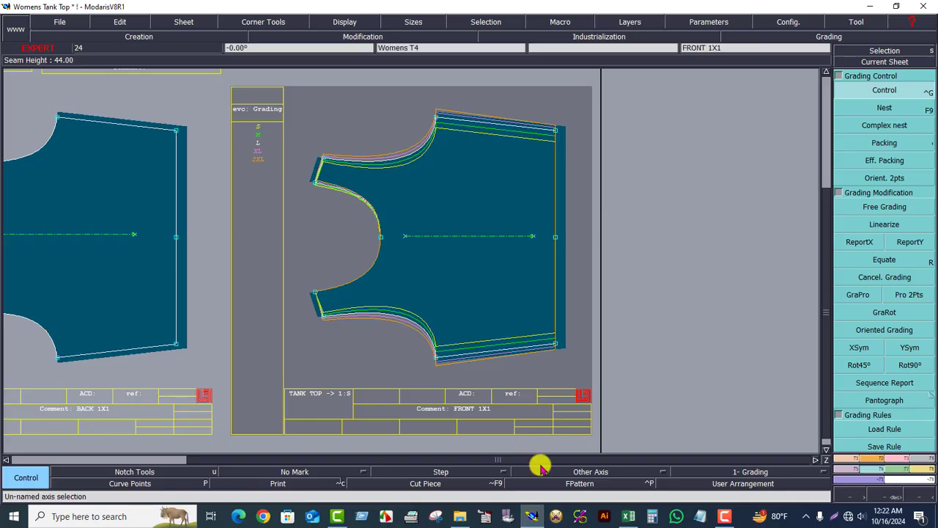
click(628, 516)
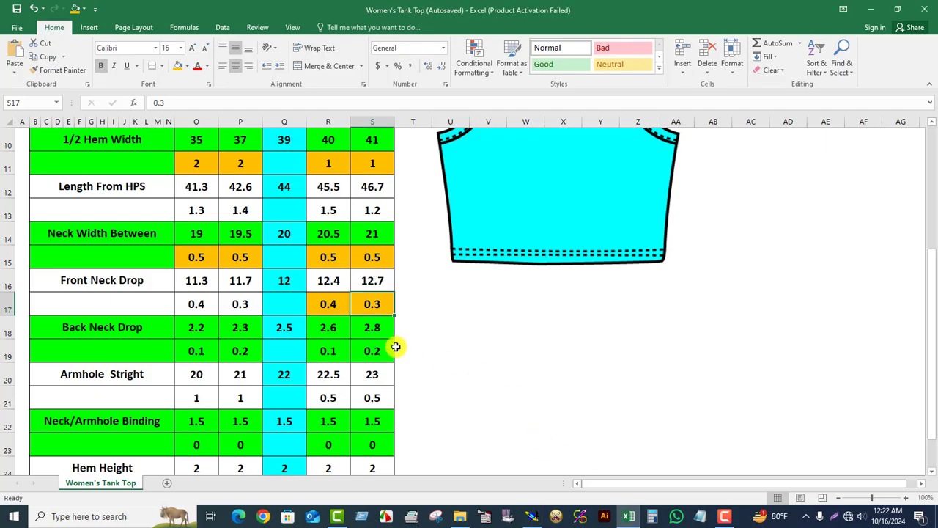
click(327, 307)
click(373, 301)
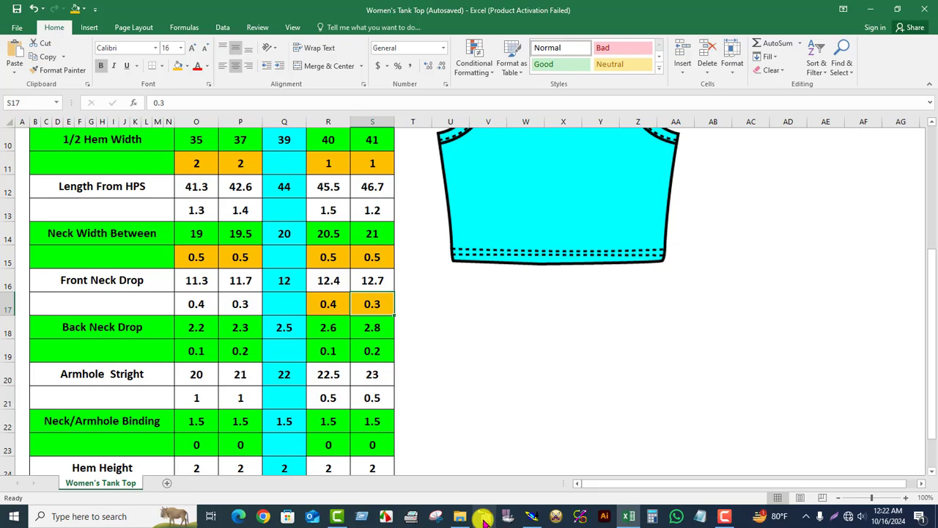
click(532, 516)
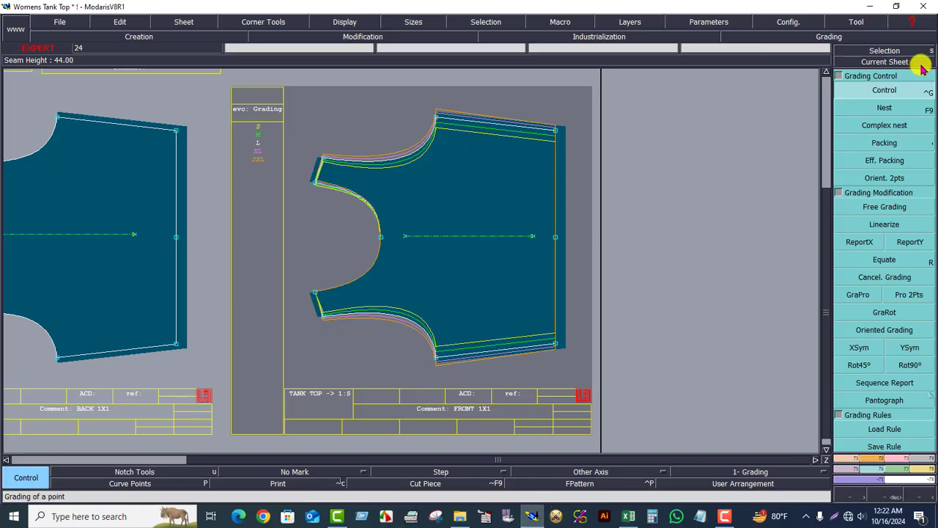
click(378, 237)
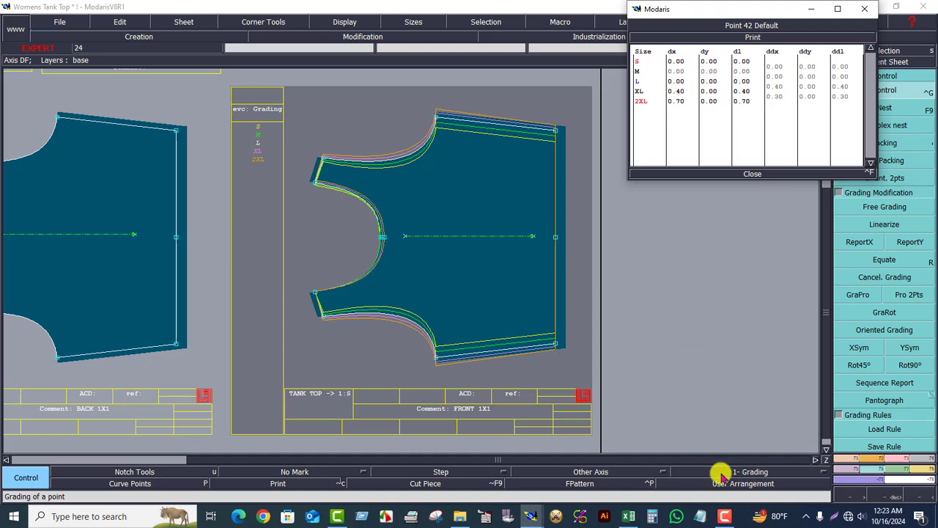
Check the P17 and O17 increments in Excel, then complete the centre neck point's smaller-size ddx values in Modaris with 0.40 and 0.30
click(629, 516)
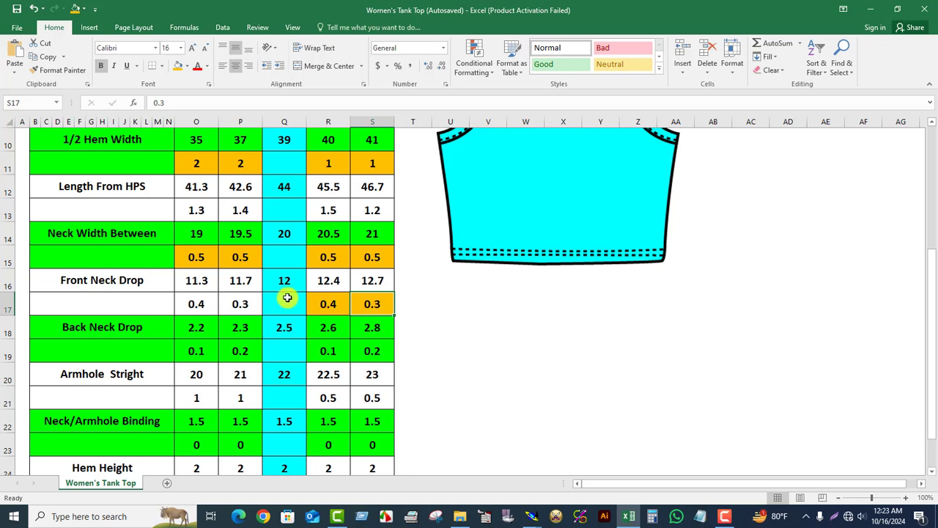
click(239, 303)
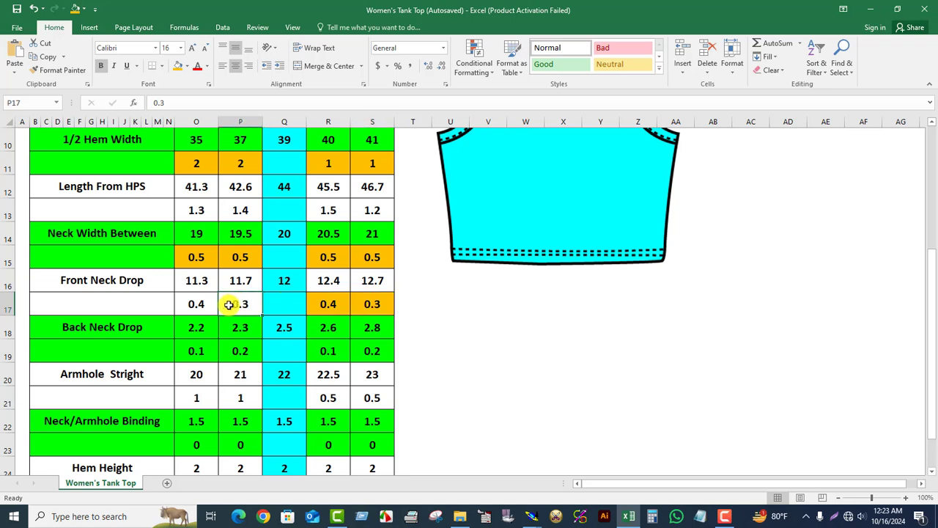
click(197, 304)
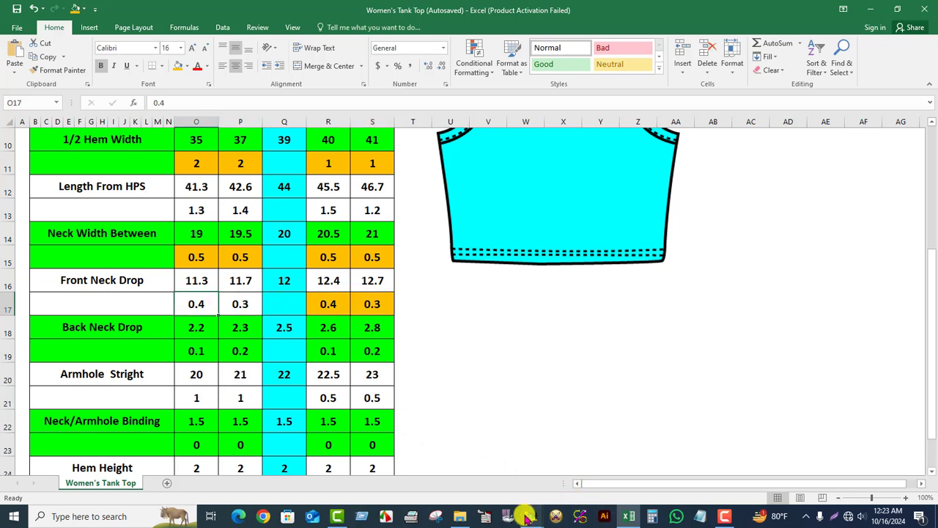
mouse_move(531, 516)
click(568, 480)
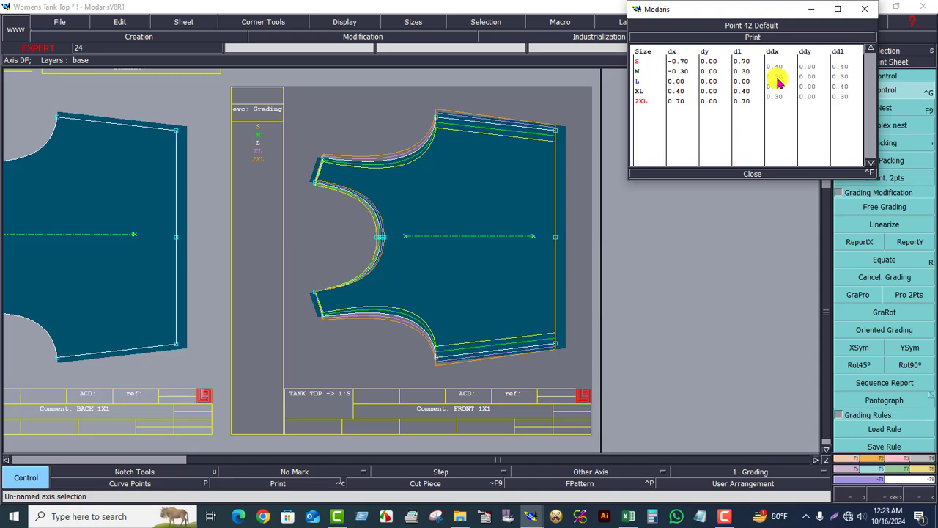
click(755, 174)
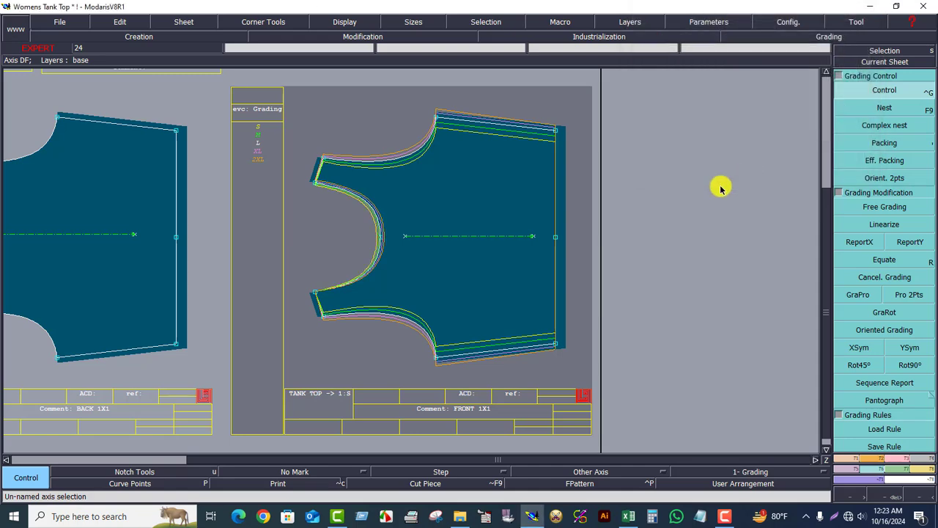
Copy the upper neck point's Y grading to the lower neck point with ReportY and mirror it with XSym
click(907, 245)
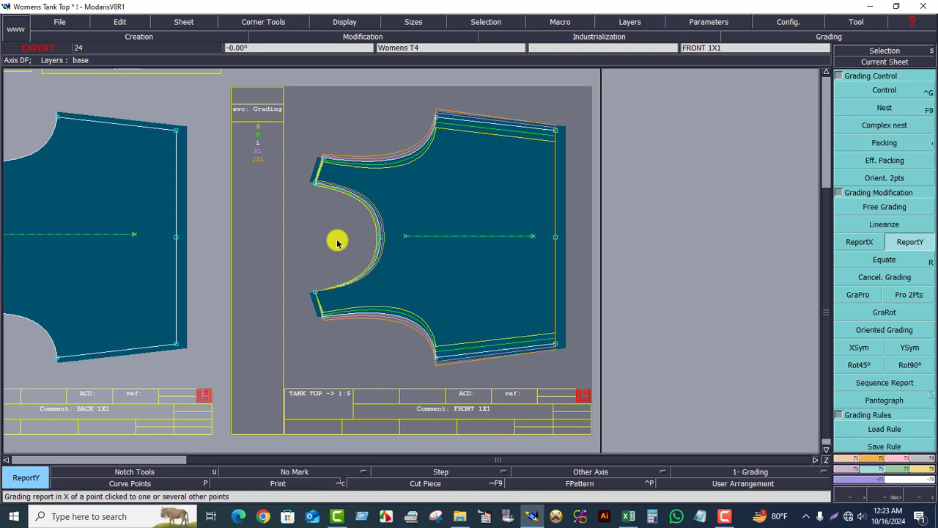
click(315, 293)
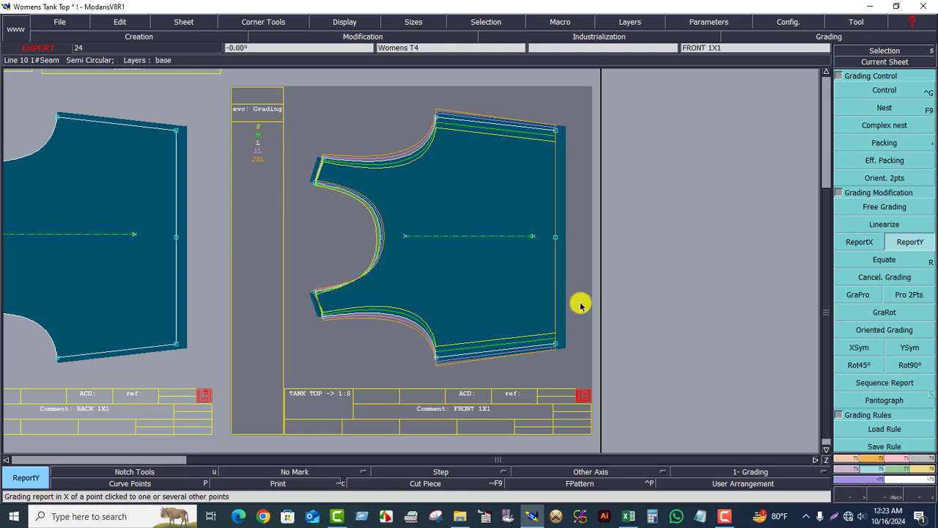
click(861, 355)
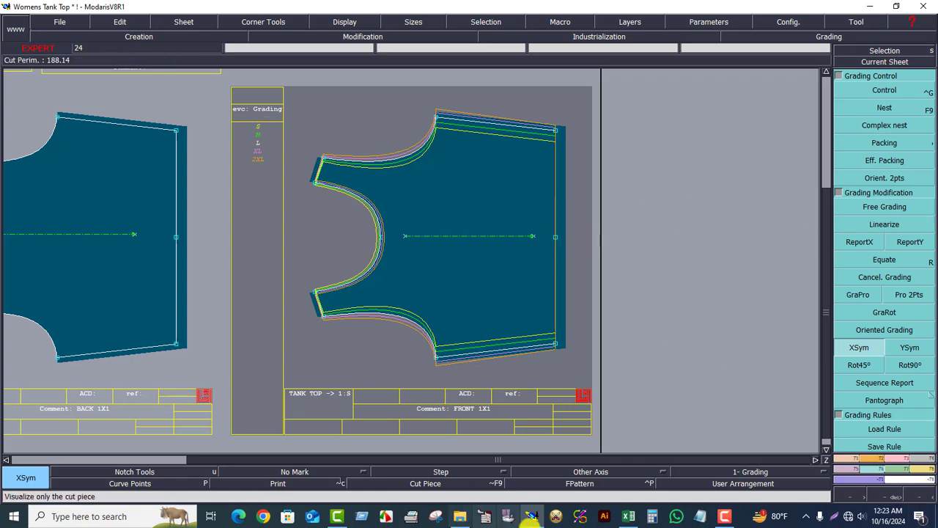
Switch to Excel and fill the Front Neck Drop increments in O17:P17 with orange
click(629, 516)
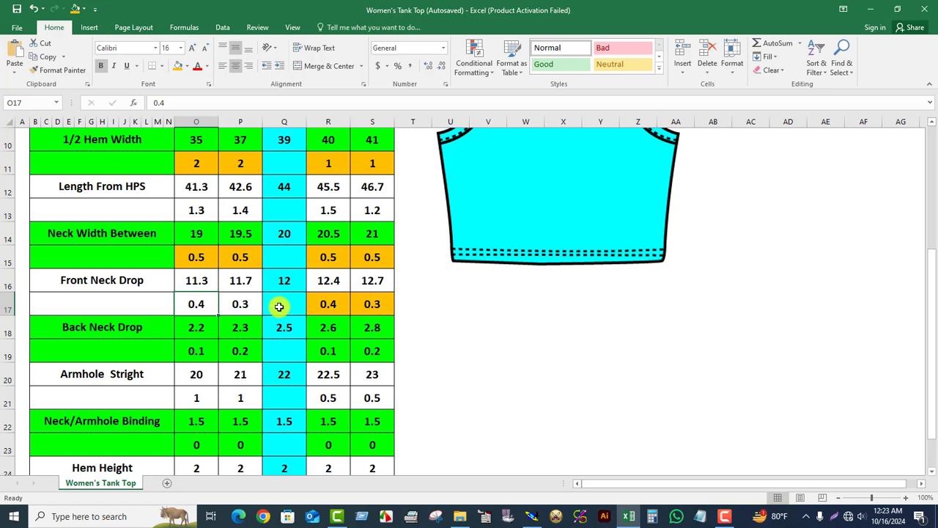
drag(201, 308, 226, 308)
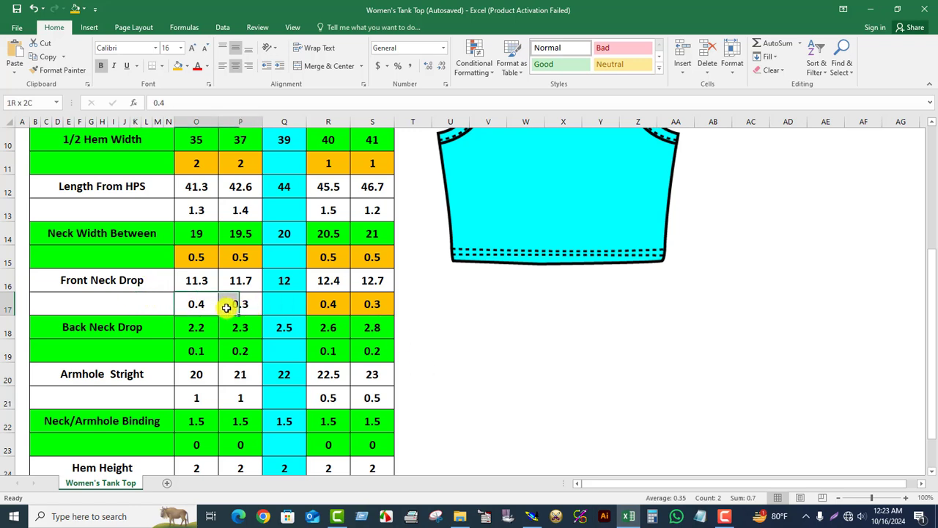
click(176, 66)
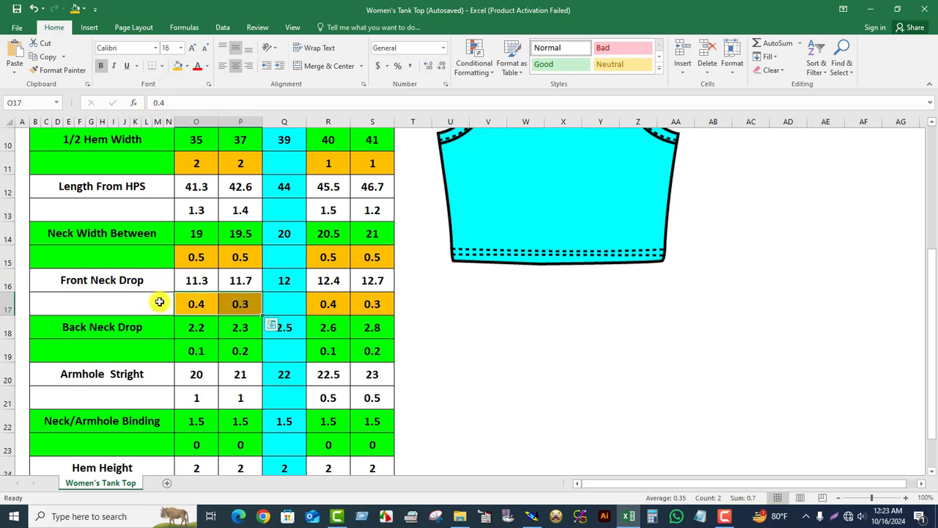
click(136, 303)
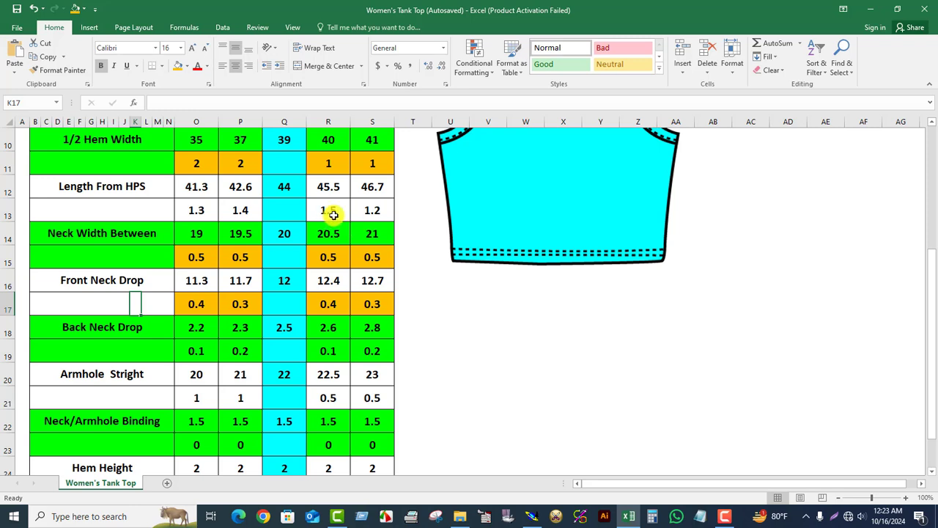
Review the Length From HPS rows and fill the increments in R13:S13 with orange
drag(80, 186, 370, 210)
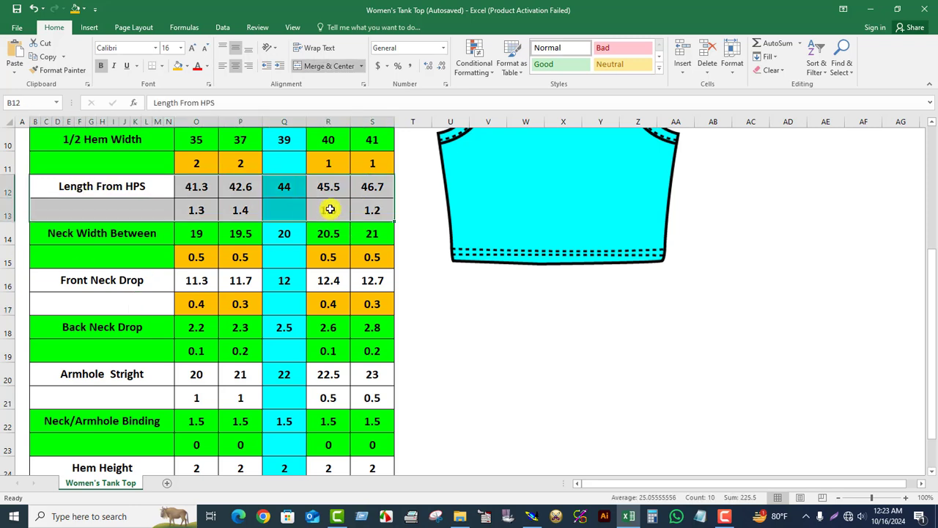
click(329, 208)
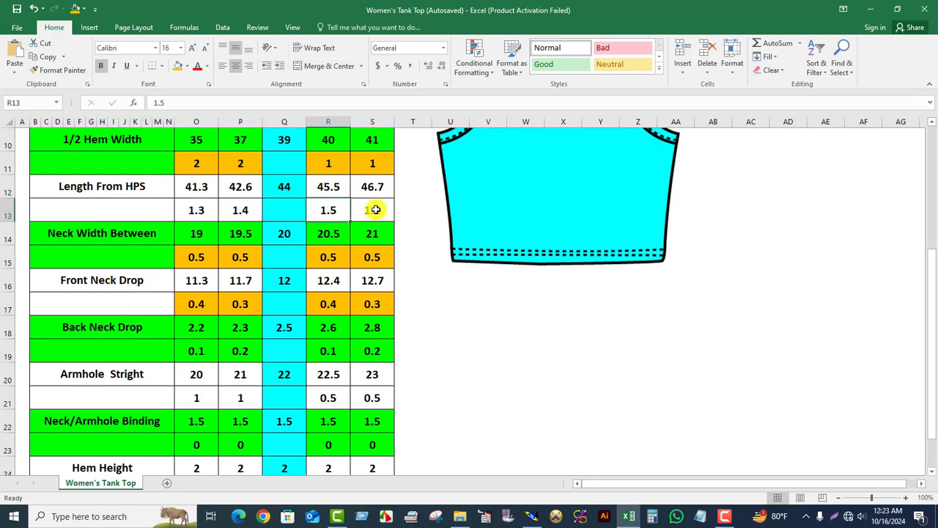
drag(325, 212, 361, 212)
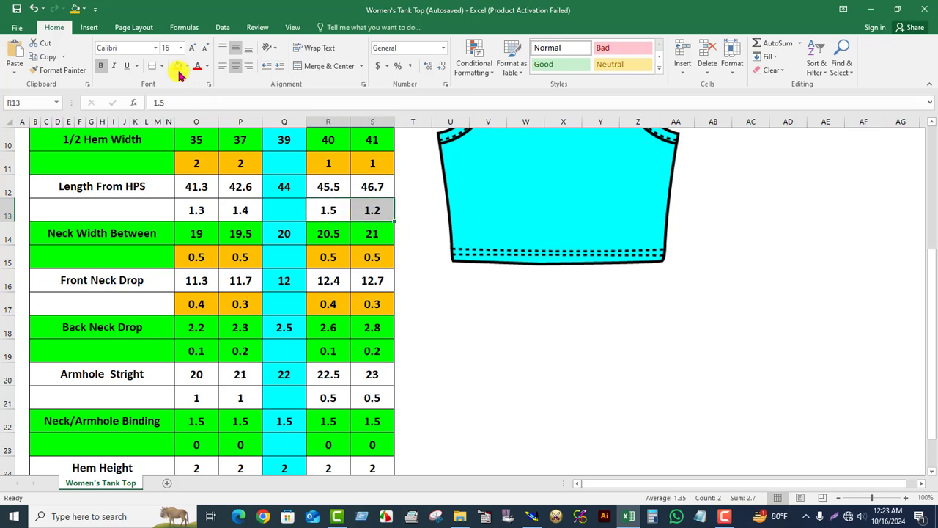
click(178, 67)
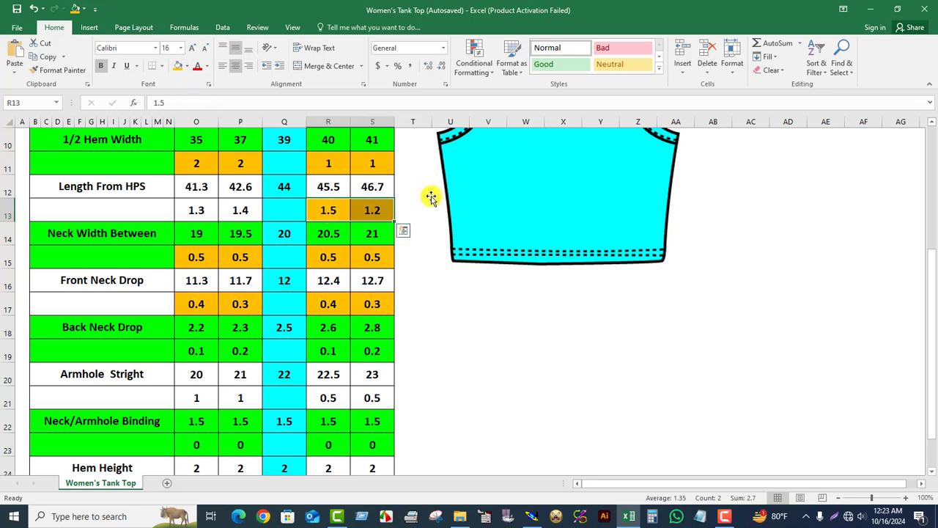
click(381, 213)
Switch to Modaris and set the hem centre point's ddx to 1.50 for XL and 1.20 for 2XL
click(532, 516)
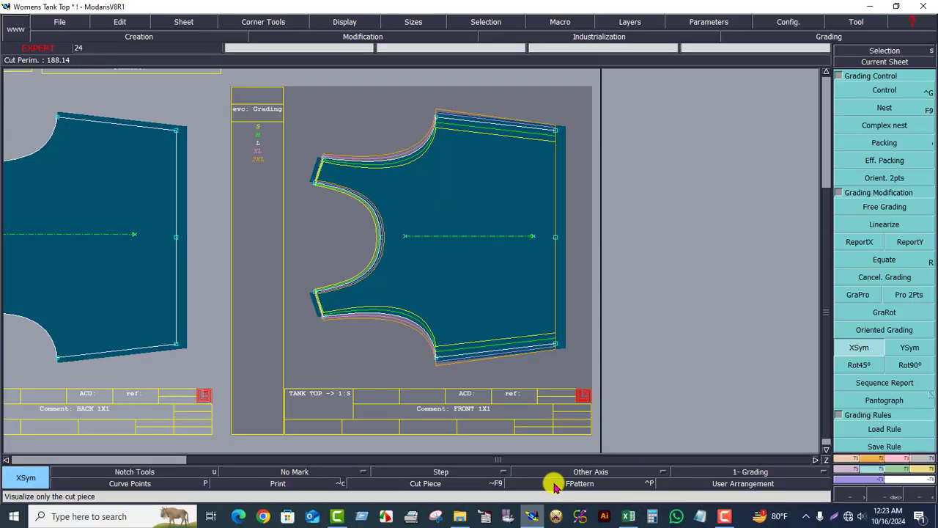
click(885, 91)
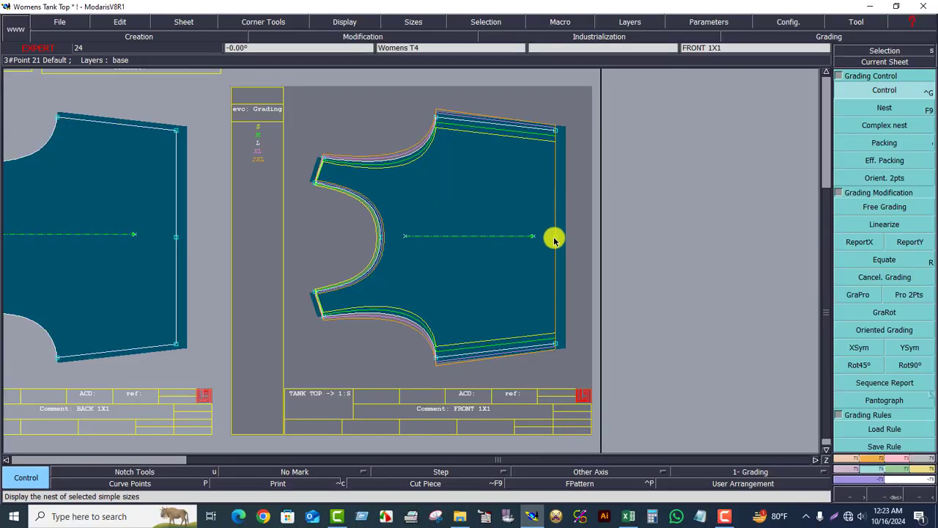
click(556, 236)
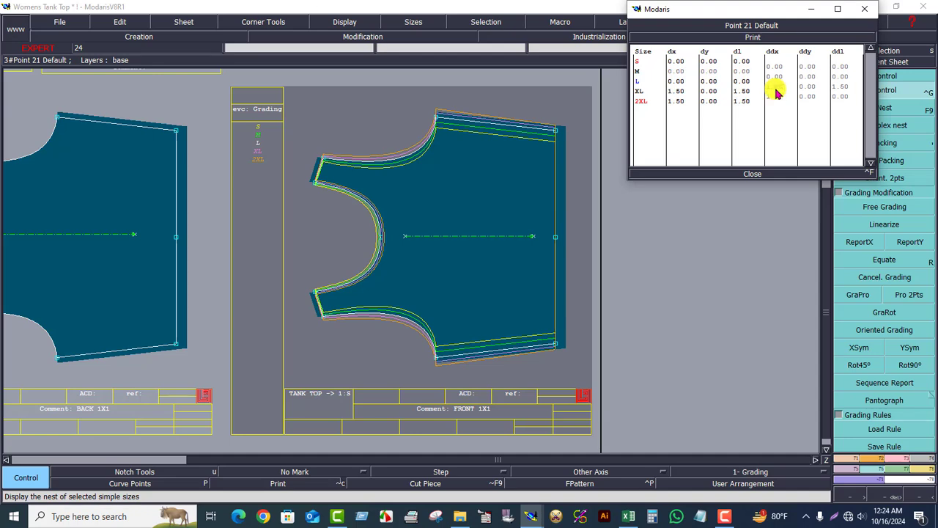
key(Return)
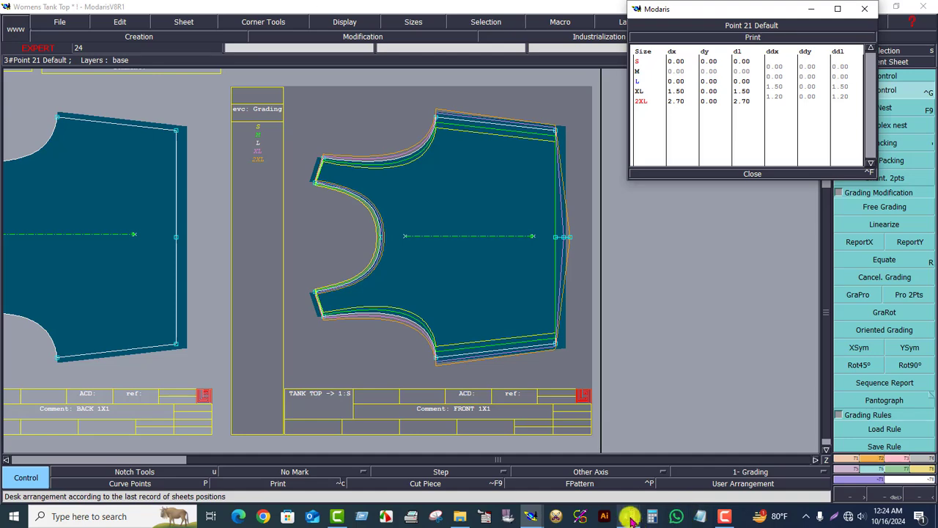
Select the Length From HPS increments O13:P13 in Excel, then set the hem centre point's ddx in Modaris to 1.40 for M and 1.30 for S
click(630, 516)
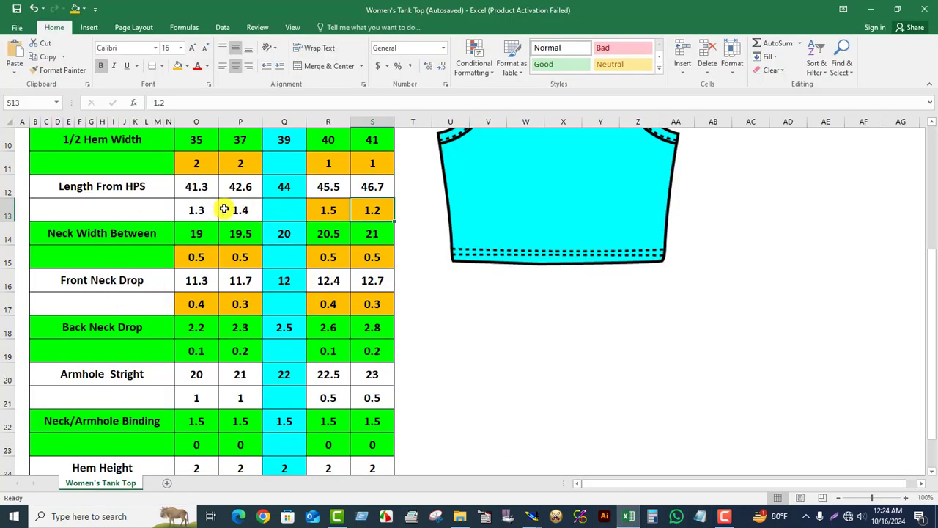
drag(243, 217, 201, 211)
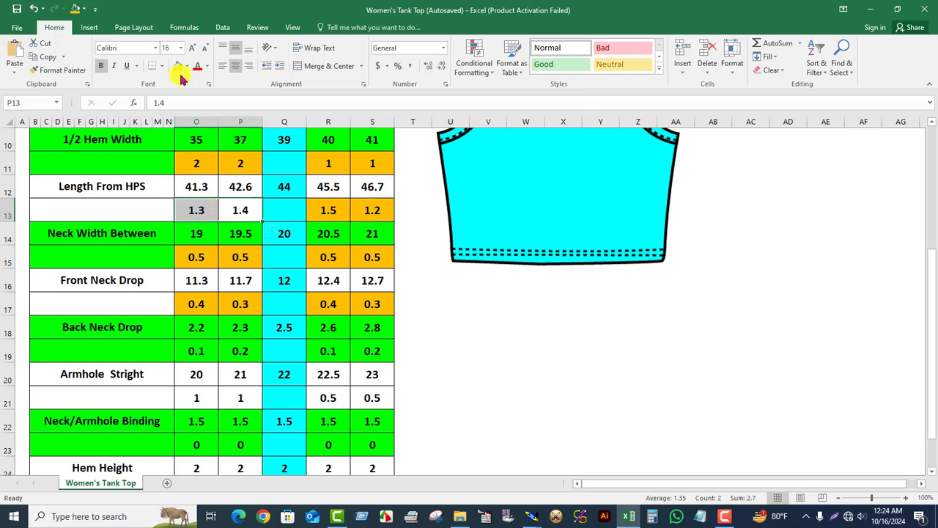
click(530, 516)
click(565, 460)
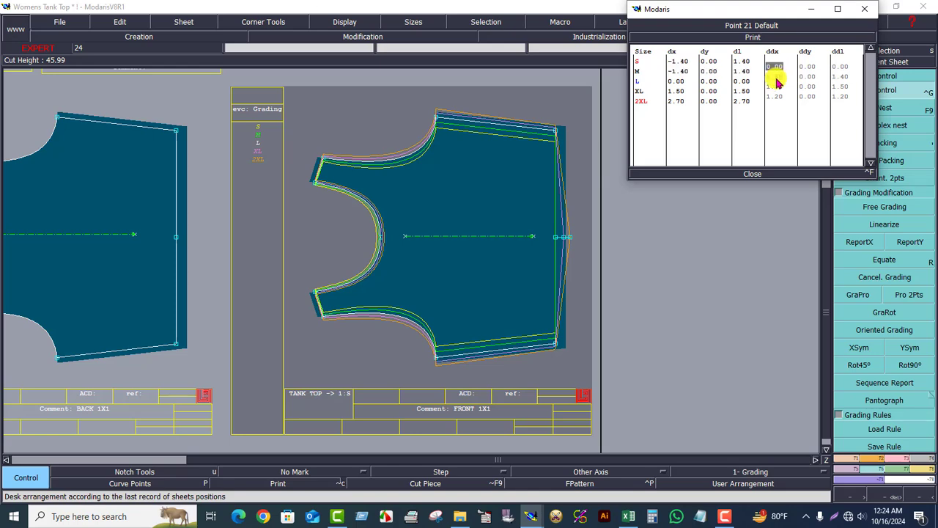
text(1.3)
key(Return)
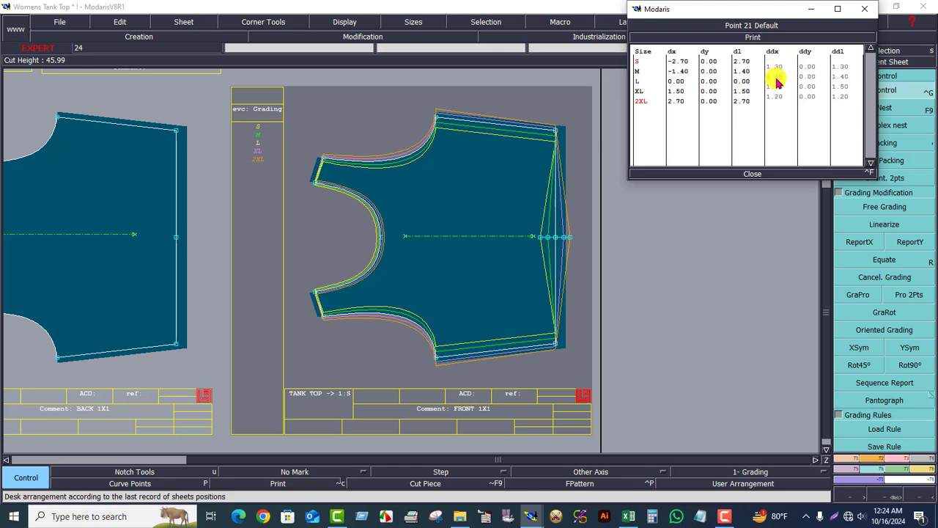
click(749, 174)
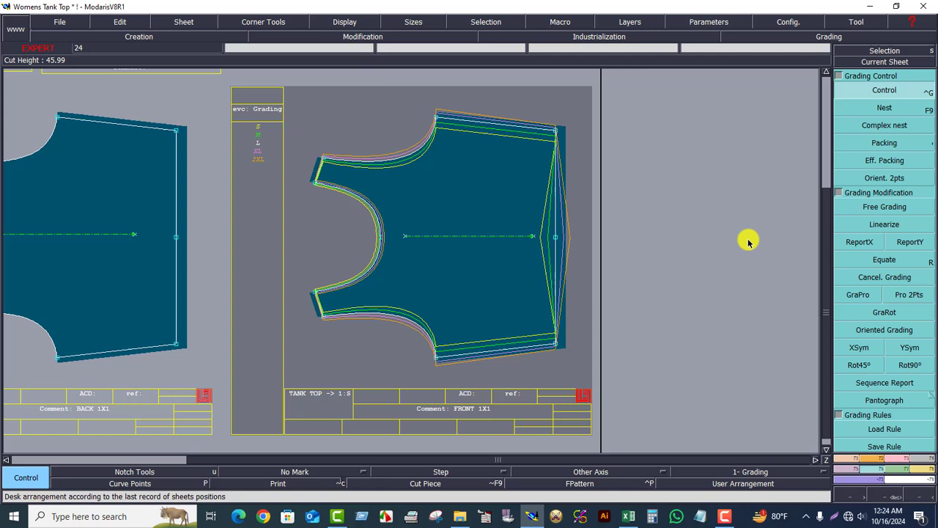
Copy the hem centre point's X grading to both hem corner points with ReportX
click(856, 246)
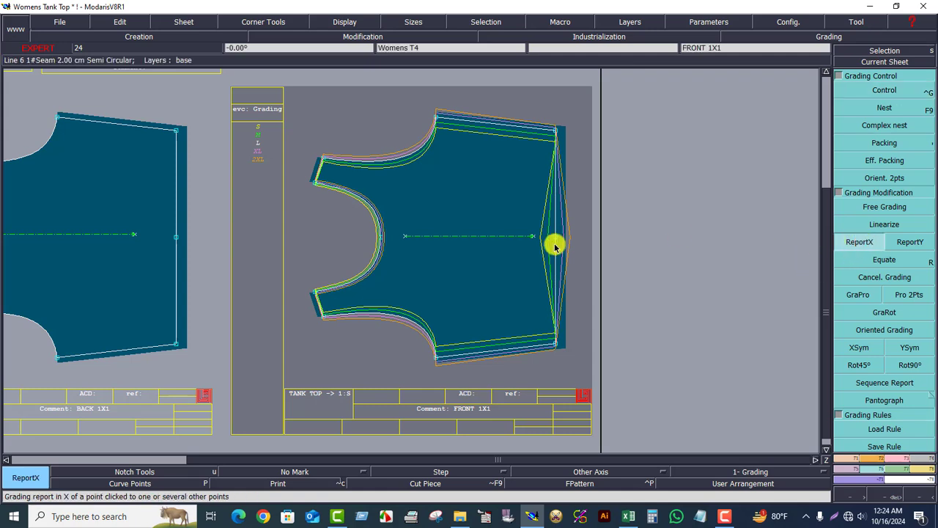
click(556, 131)
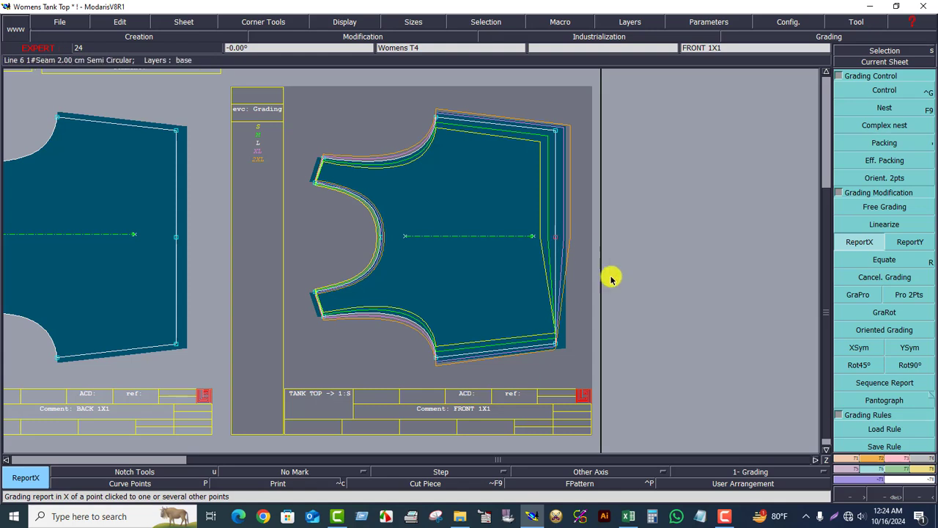
click(556, 343)
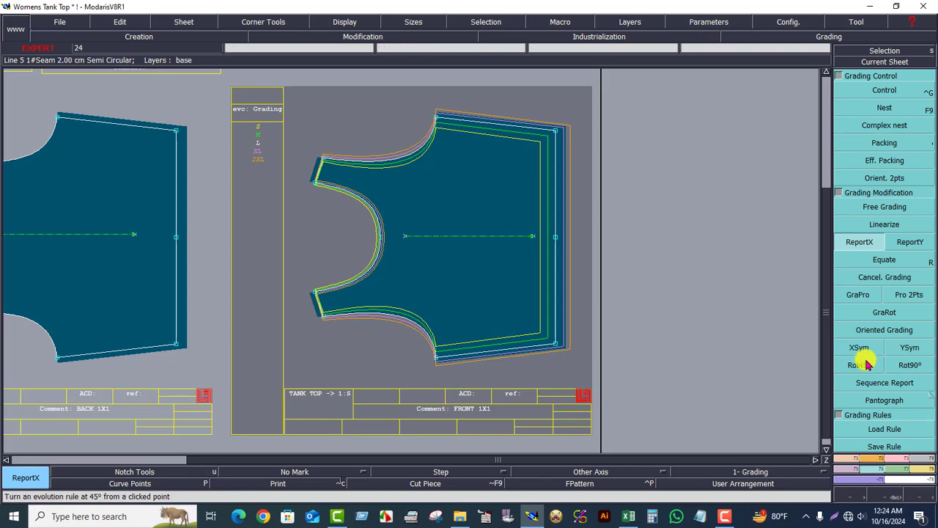
Examine the graded sizes along the upper strap's shoulder line up close, then check the outer shoulder point's grading
click(886, 497)
drag(294, 129, 392, 221)
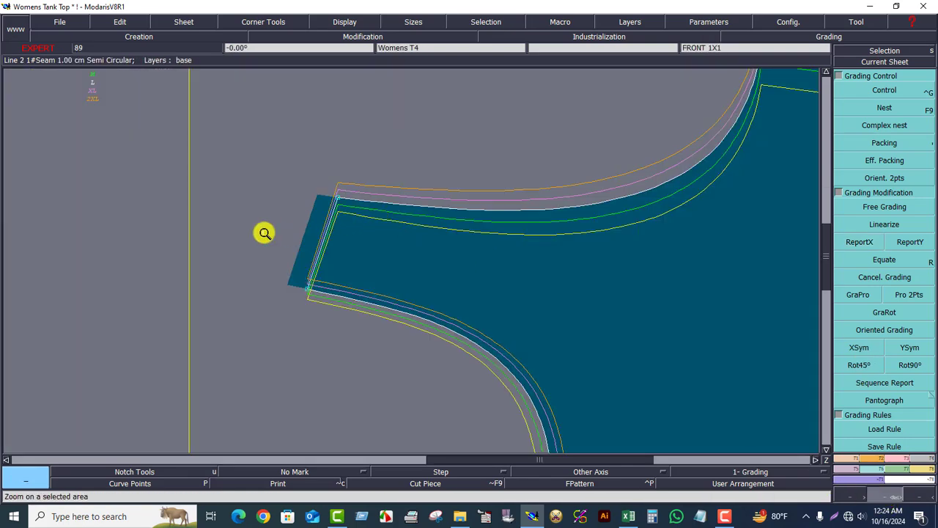
drag(211, 148, 476, 303)
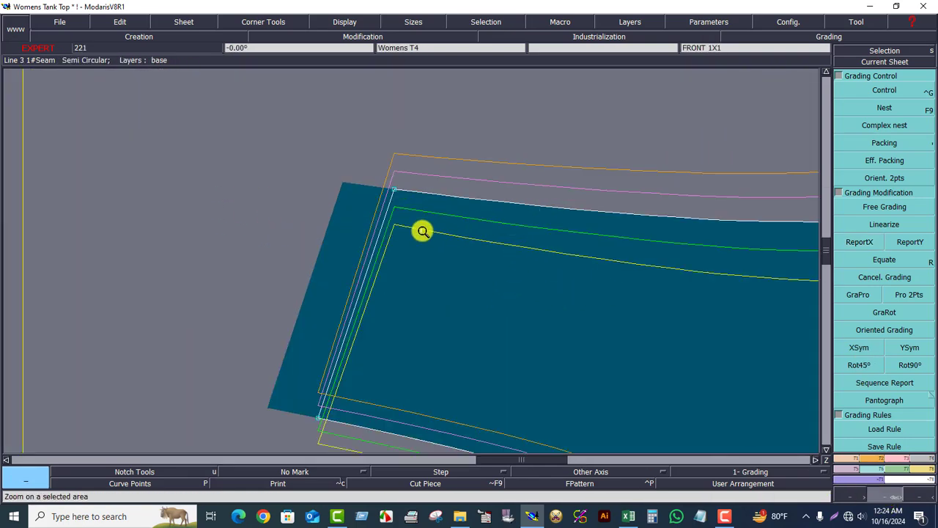
click(885, 62)
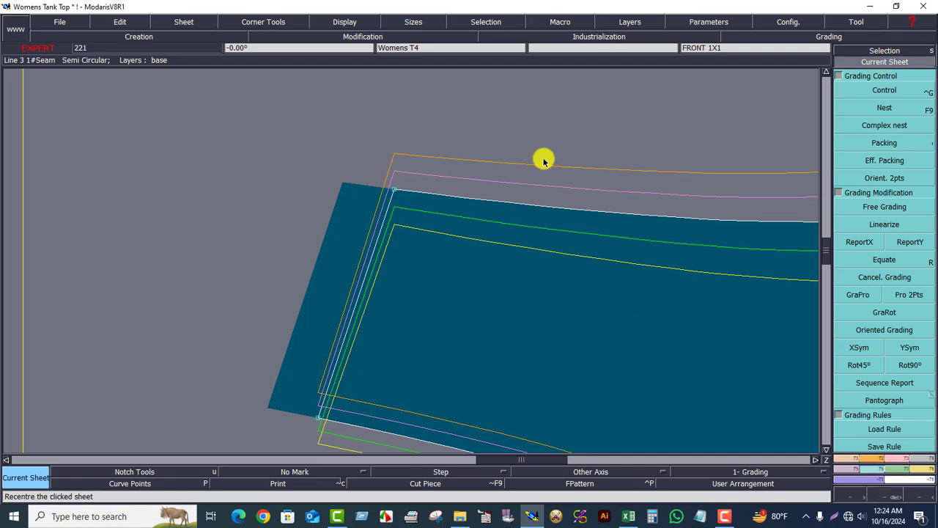
click(470, 210)
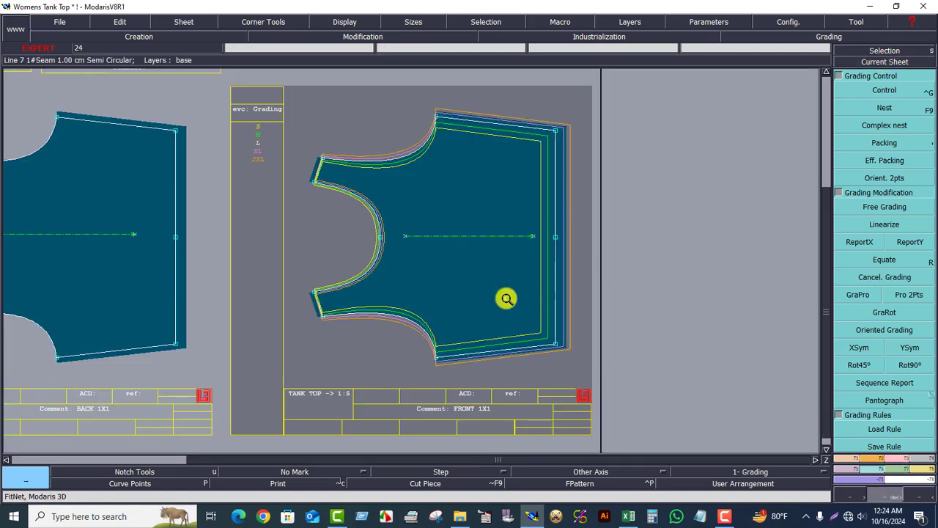
drag(277, 124, 433, 265)
drag(248, 128, 547, 287)
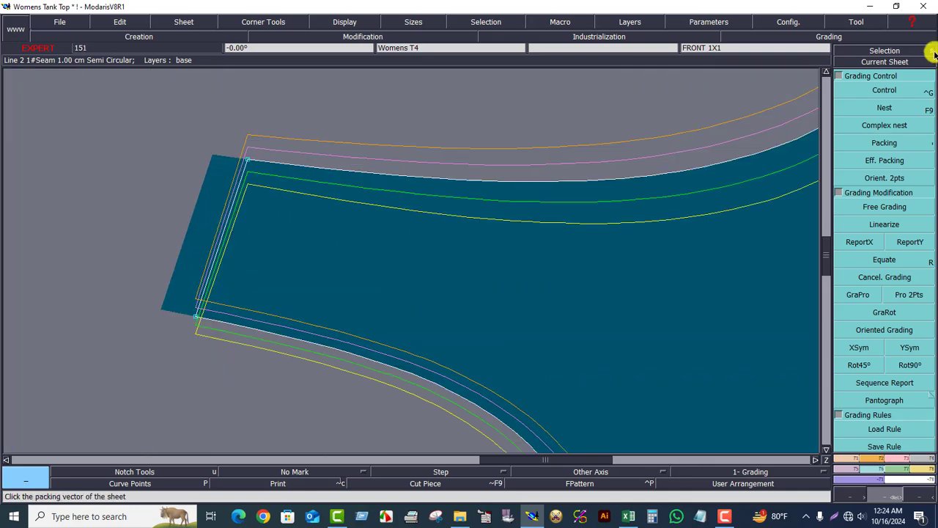
click(892, 89)
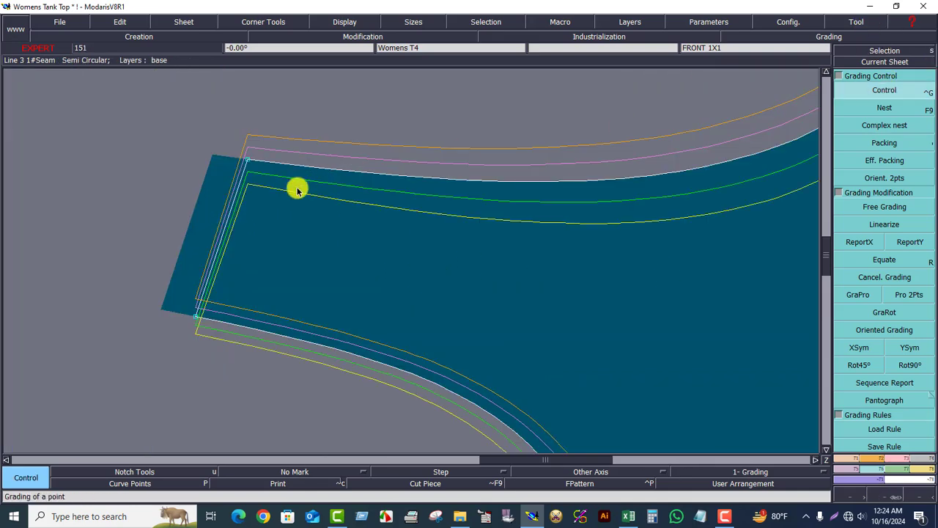
click(250, 163)
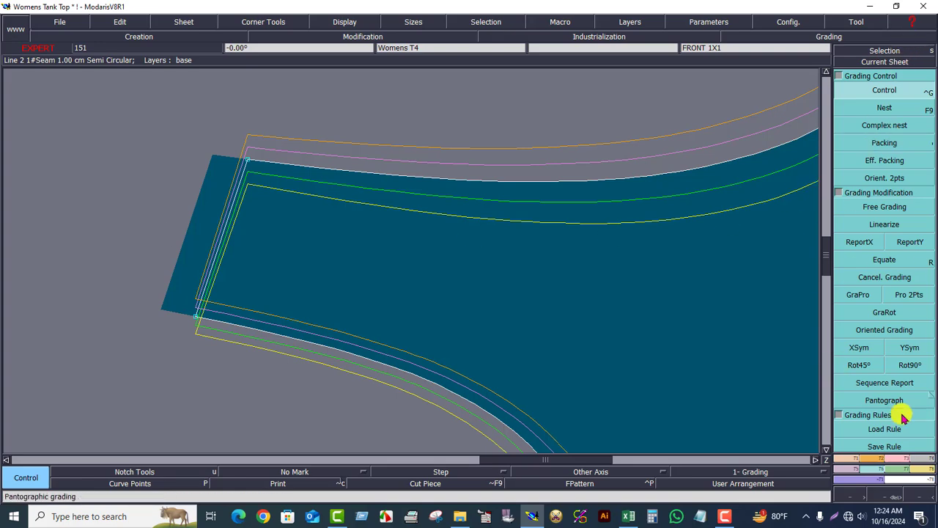
Rotate the front piece with Rotation 2pts so that the upper strap's shoulder line is horizontal, and recentre the sheet
click(877, 460)
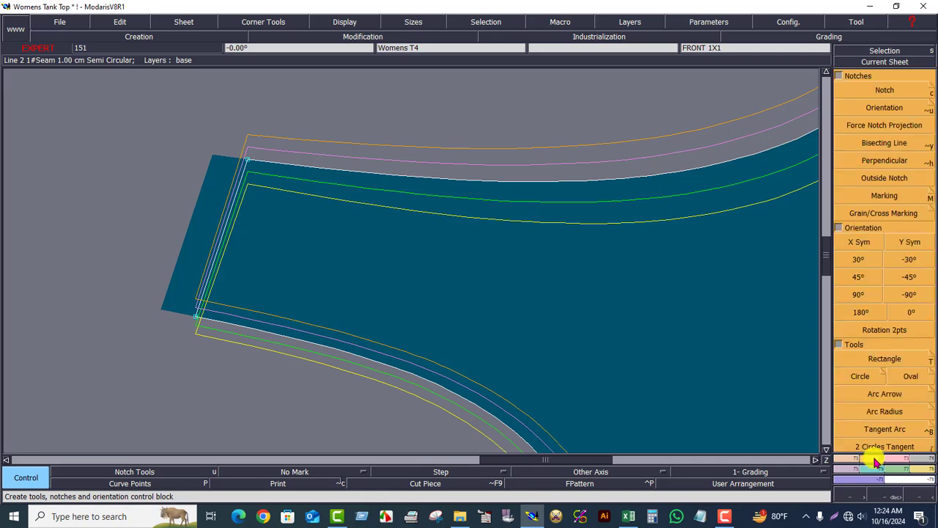
click(892, 330)
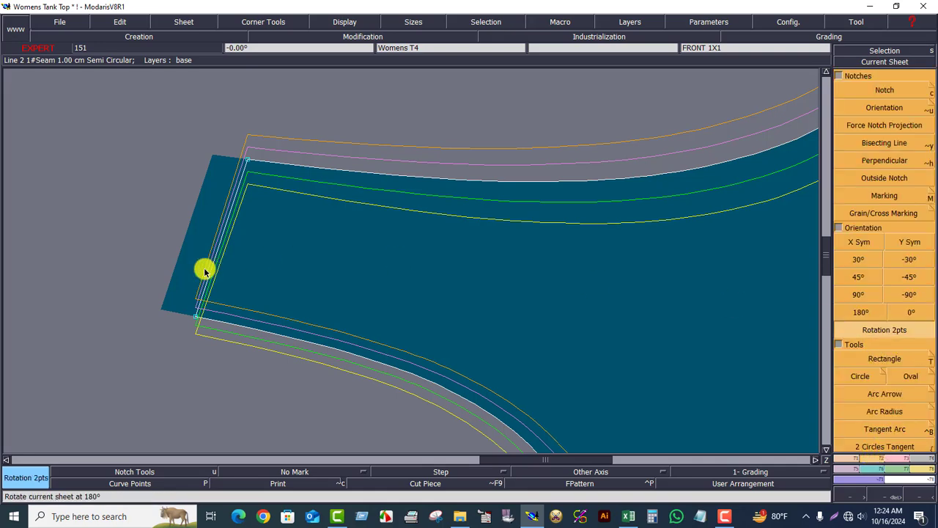
click(247, 156)
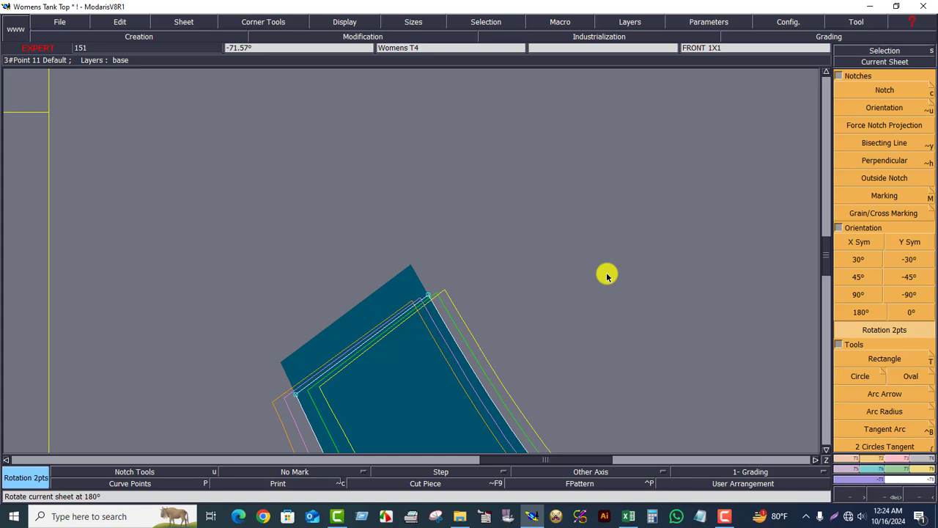
click(890, 60)
click(565, 235)
Set the outer shoulder point's ddy to 0 for all sizes on the rotated strap
click(889, 493)
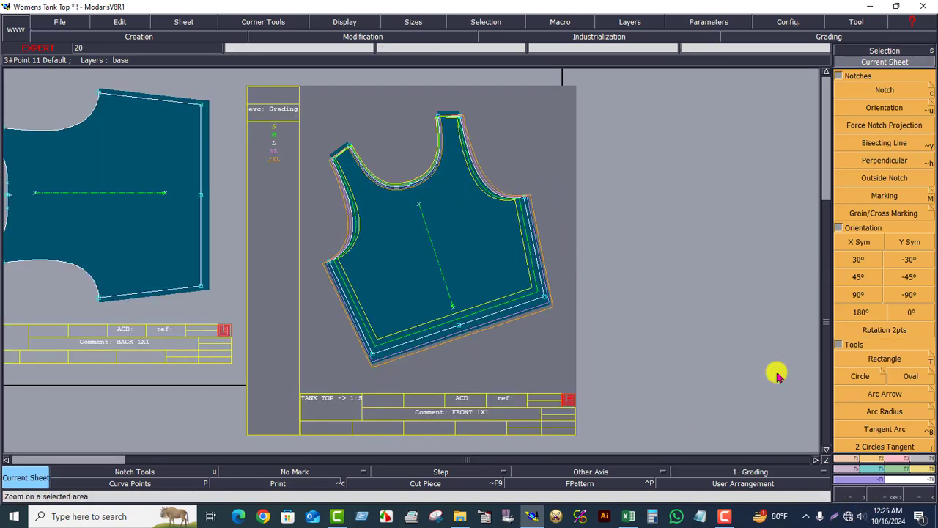
drag(365, 99, 516, 163)
drag(265, 129, 702, 293)
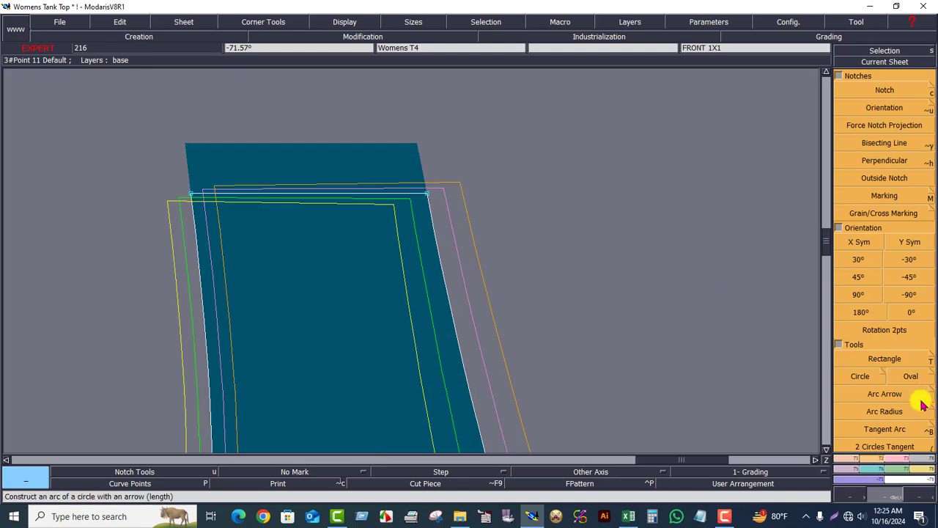
click(868, 475)
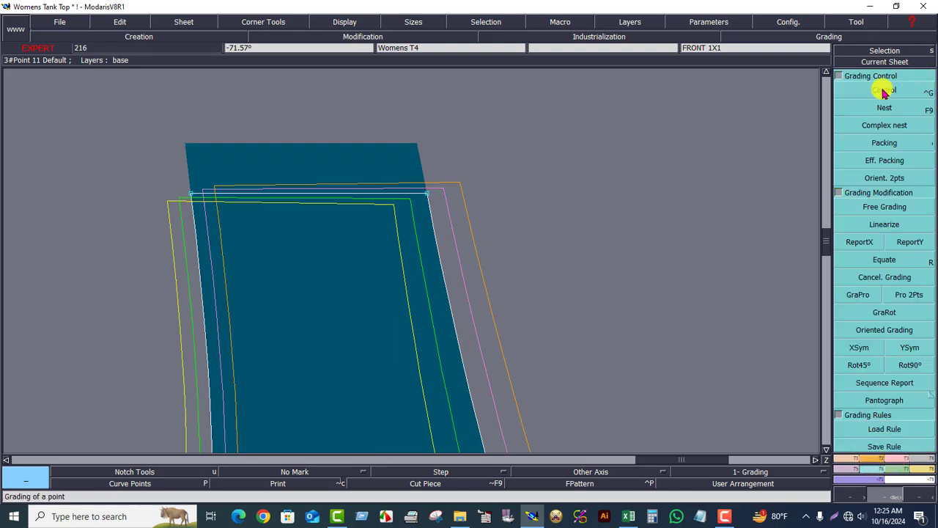
click(884, 88)
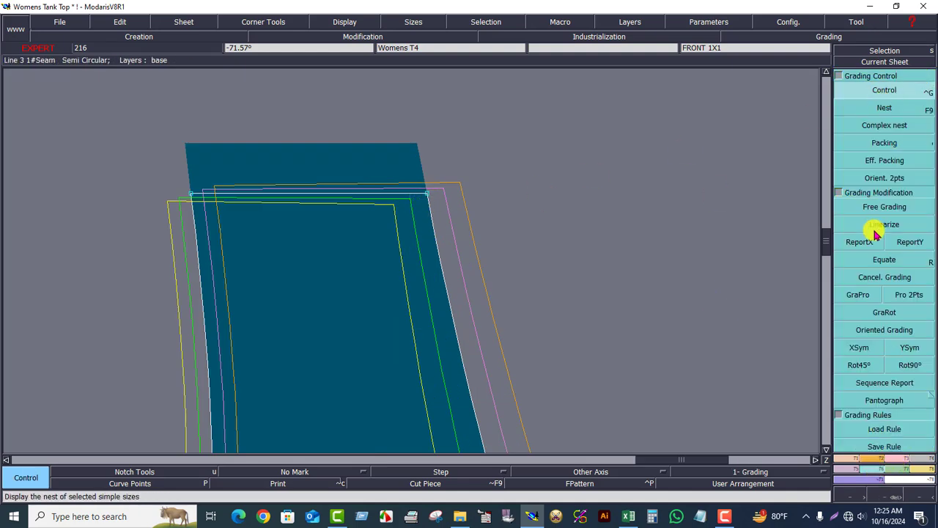
click(427, 193)
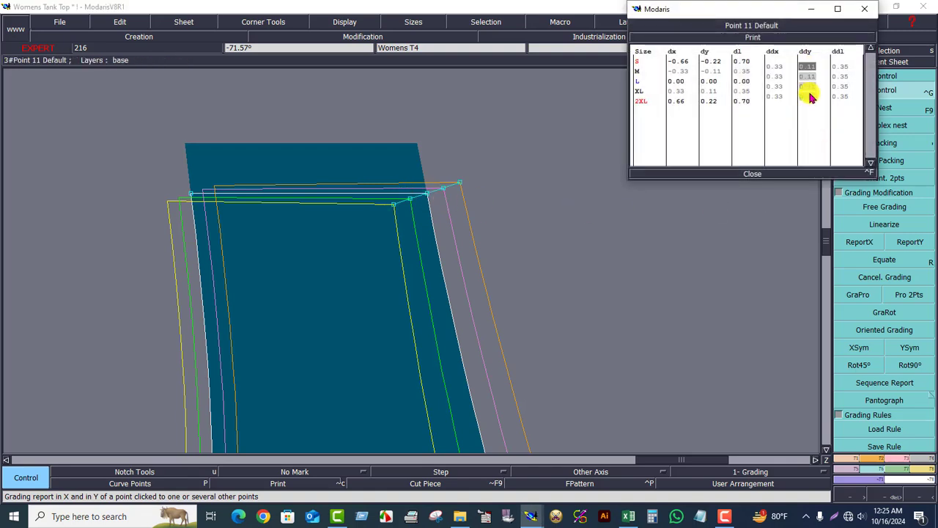
key(Return)
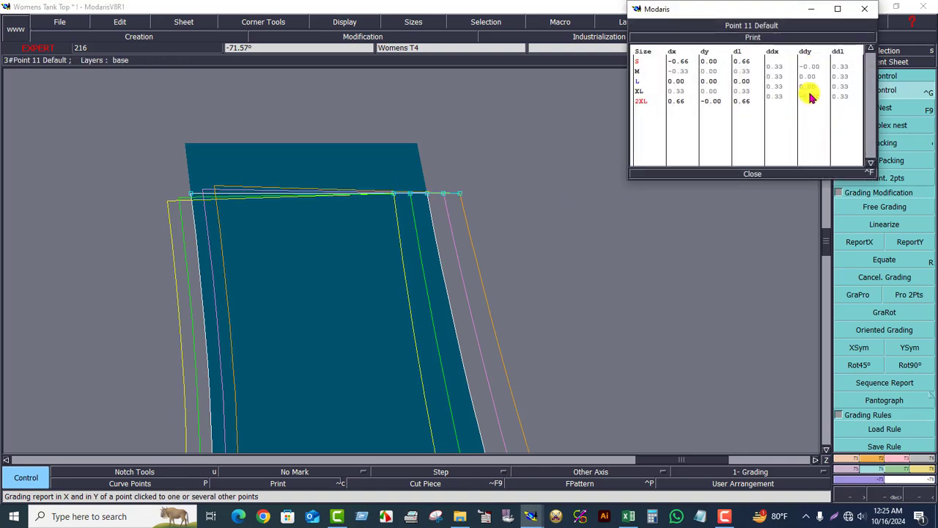
click(753, 174)
Align the front piece horizontally by its two hem corners with Rotation 2pts, then rotate it 90° to restore its original orientation
click(884, 62)
click(377, 233)
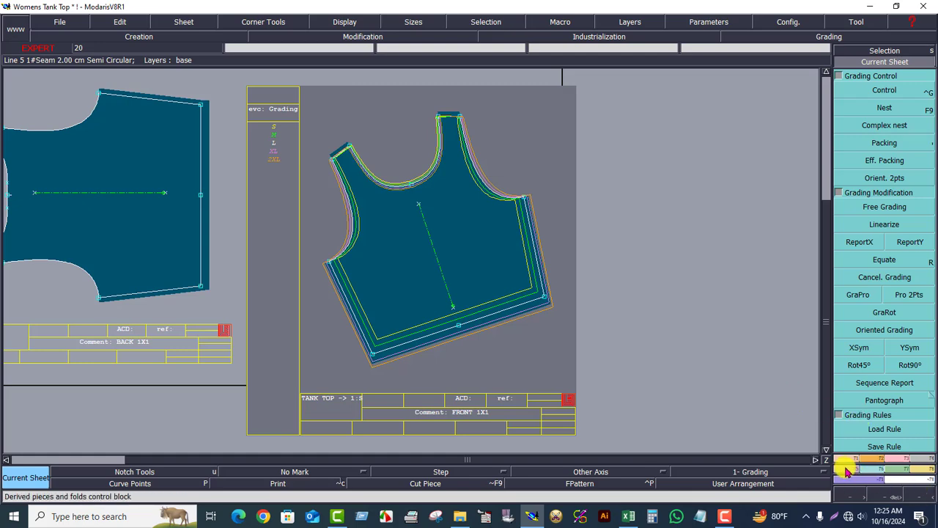
click(874, 460)
click(885, 330)
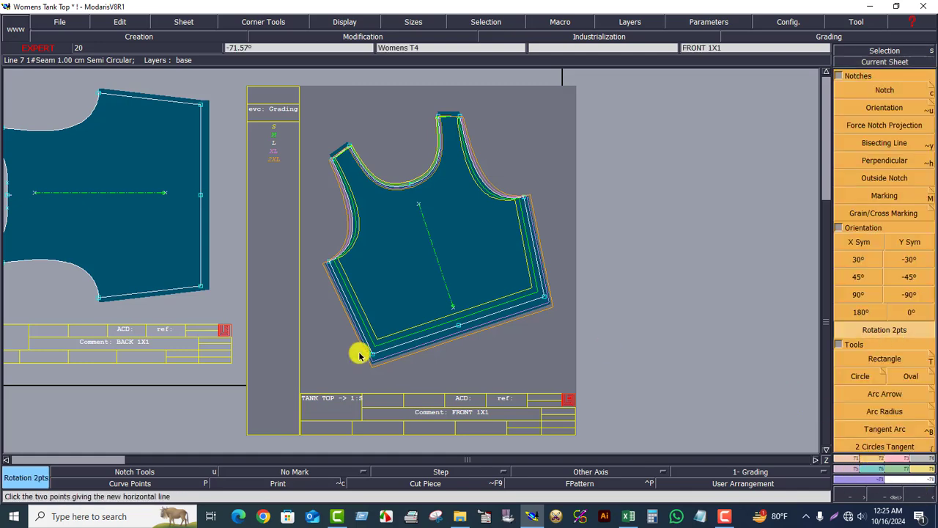
click(372, 357)
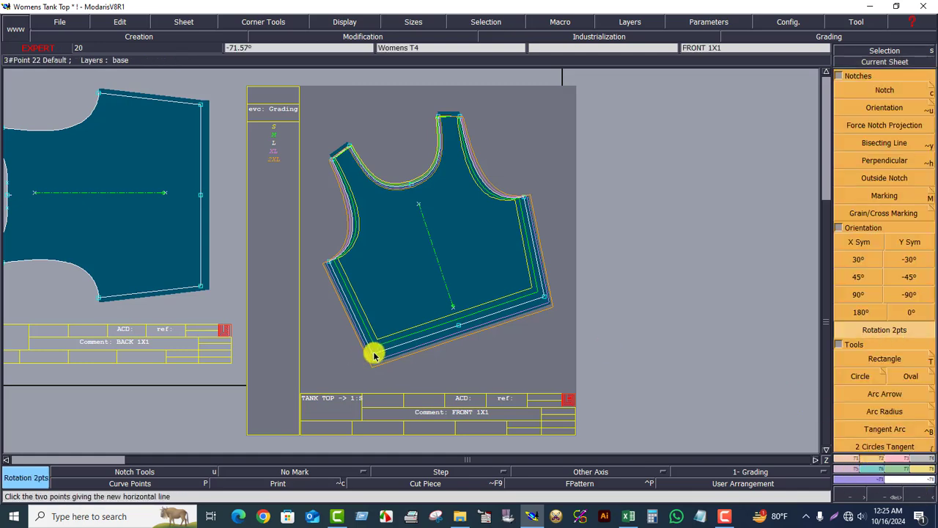
click(545, 299)
click(859, 294)
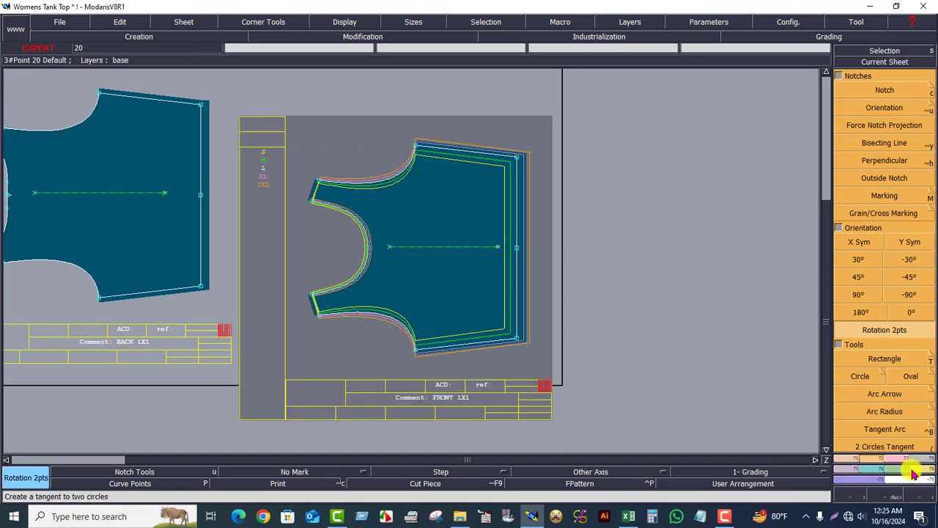
Check the dx, dy and ddy grading of the upper strap's outer shoulder point up close
click(886, 496)
drag(224, 147, 496, 320)
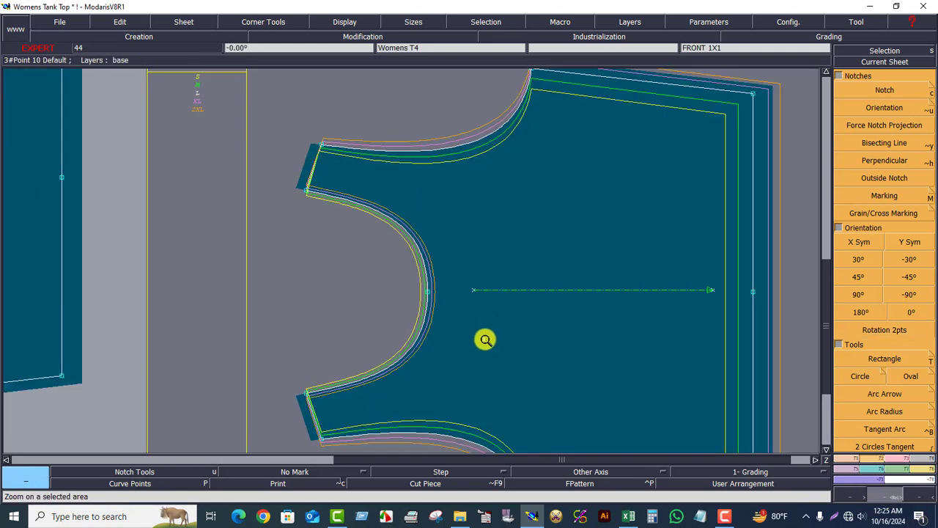
click(879, 473)
click(885, 90)
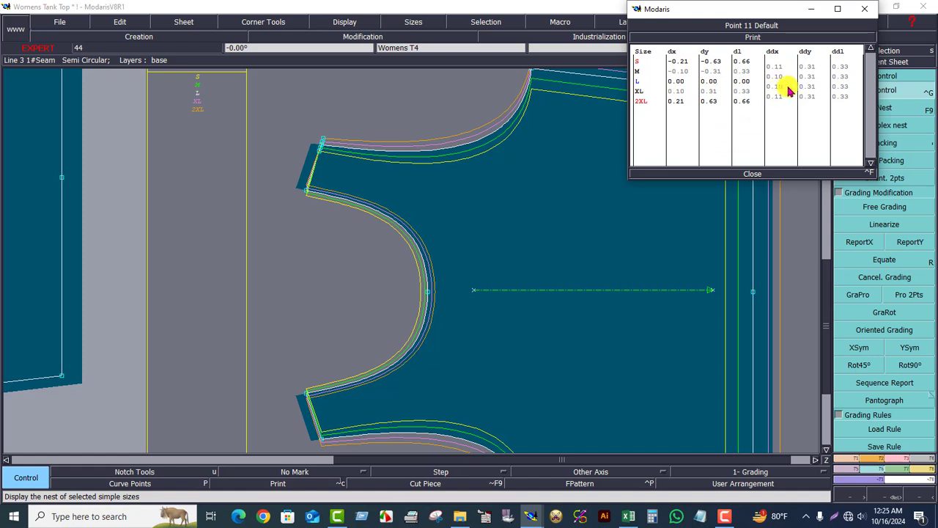
drag(816, 74, 809, 98)
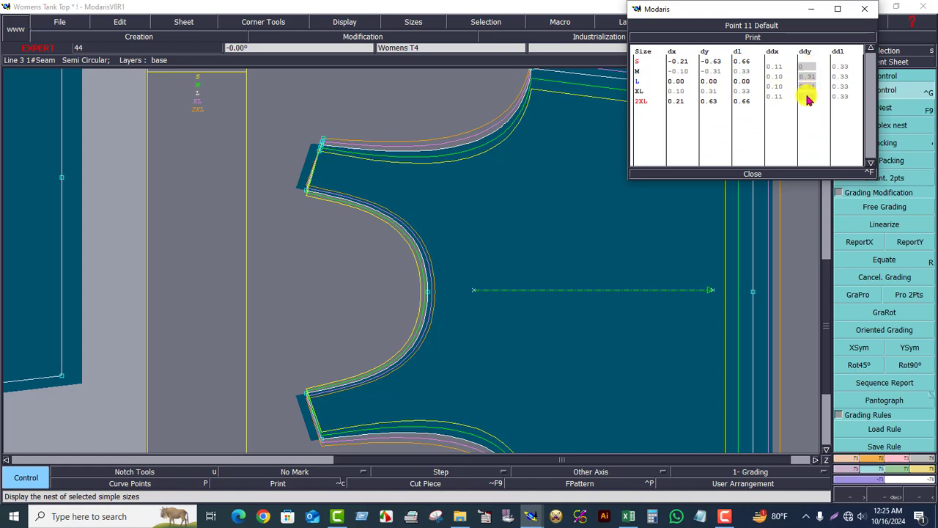
click(752, 173)
Recentre the sheet and copy the X grading from the upper strap's outer shoulder point to the lower strap's with ReportX
click(875, 65)
click(626, 211)
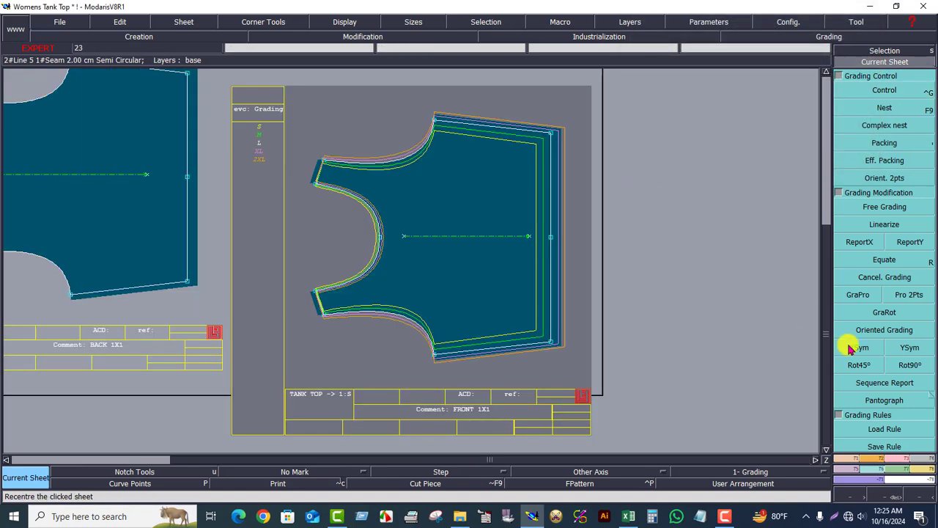
click(859, 241)
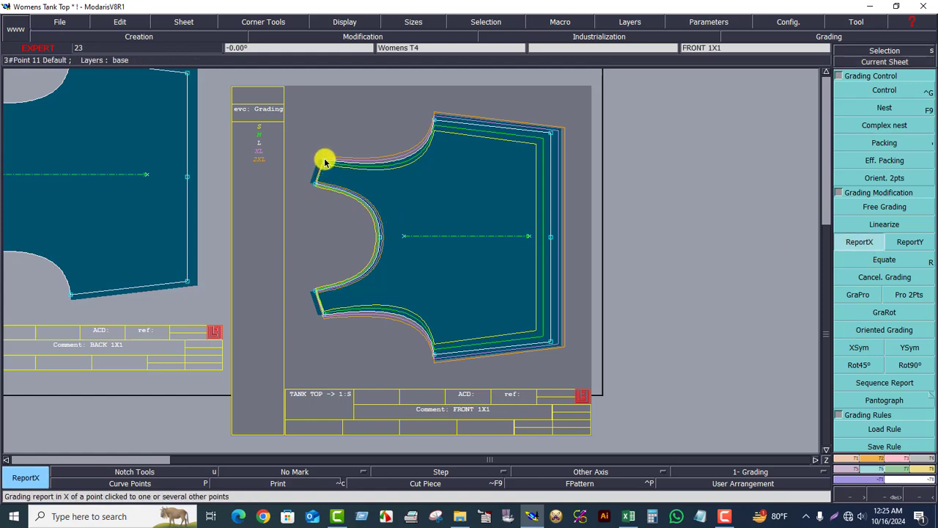
click(323, 315)
Check the grading values of the lower strap's outer shoulder point, with the front piece recentred
click(885, 90)
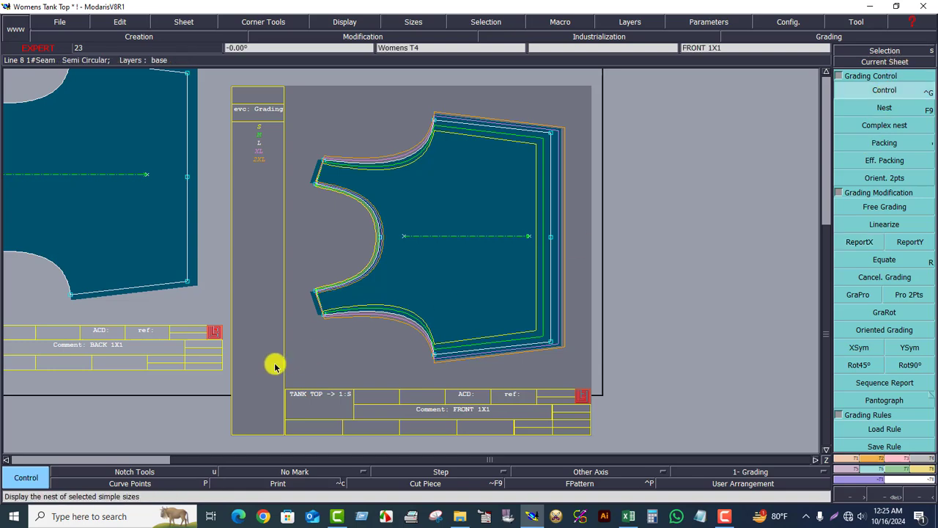
click(323, 315)
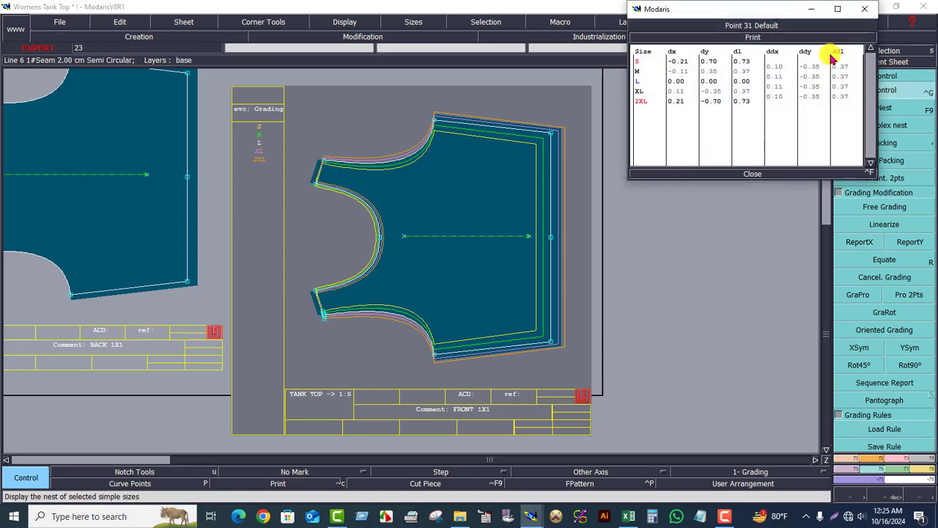
click(742, 173)
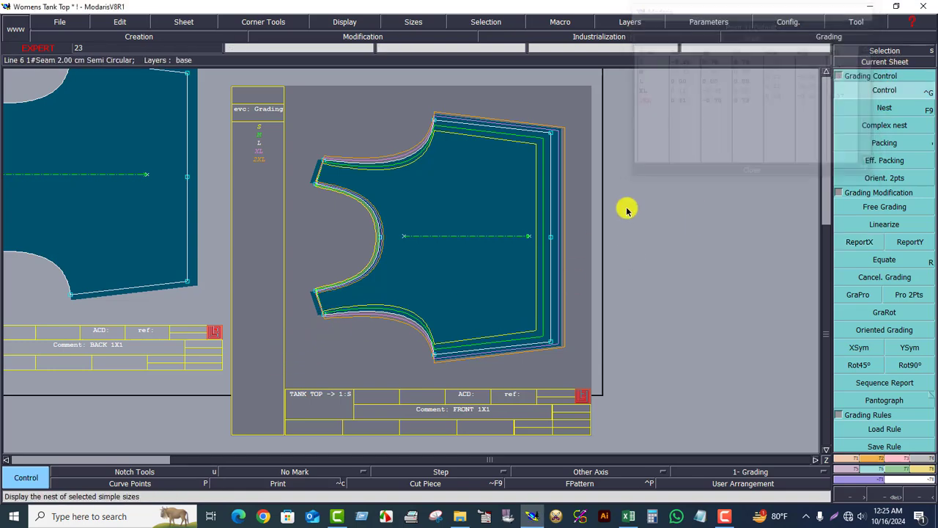
click(896, 63)
click(362, 211)
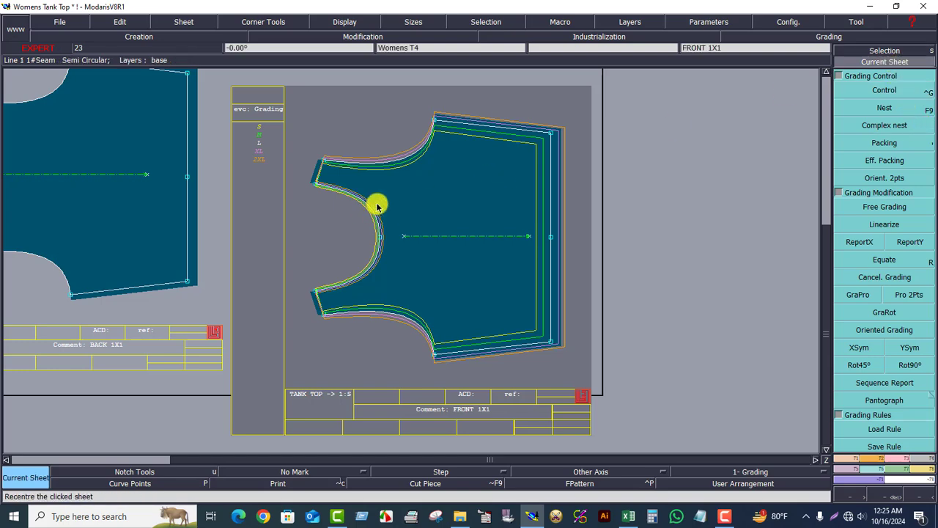